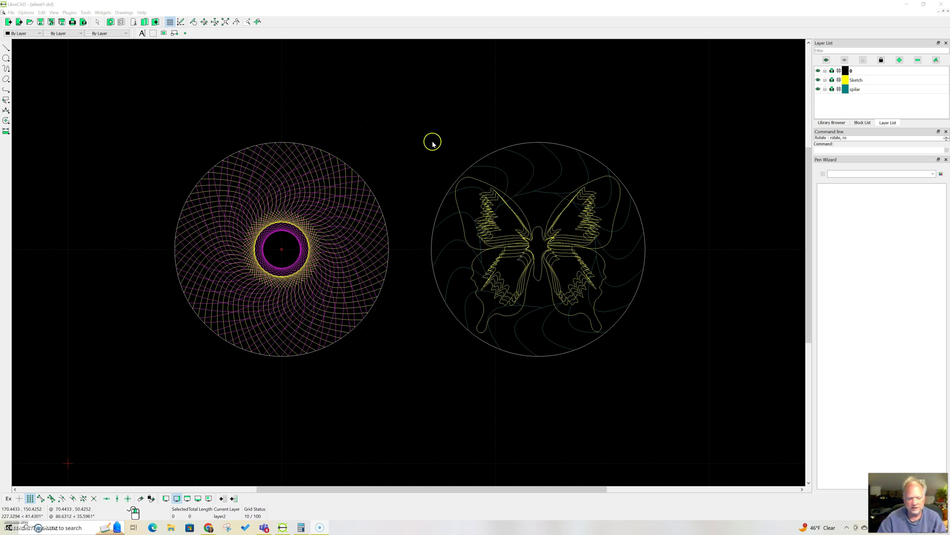
Create a new drawing and draw a circle centred at 300,200 with a radius of 50.
click(10, 13)
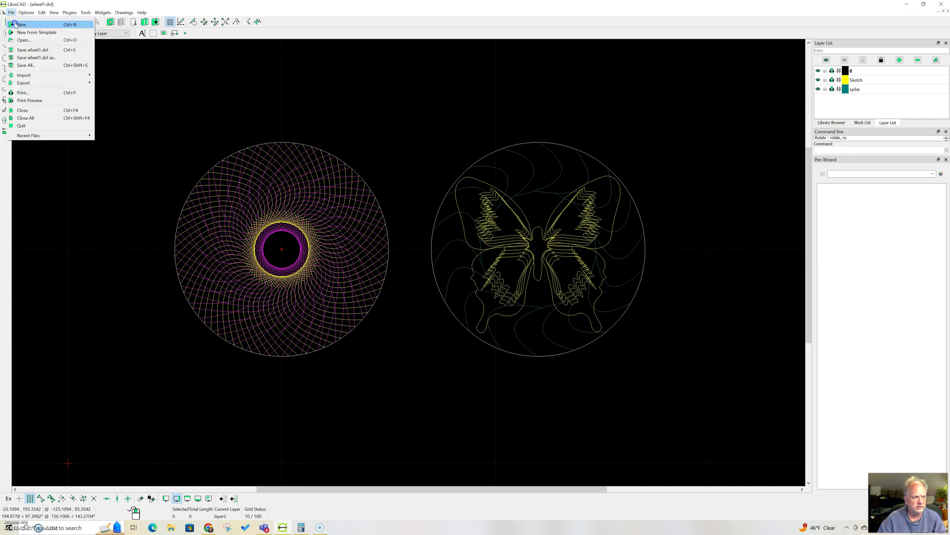
click(15, 24)
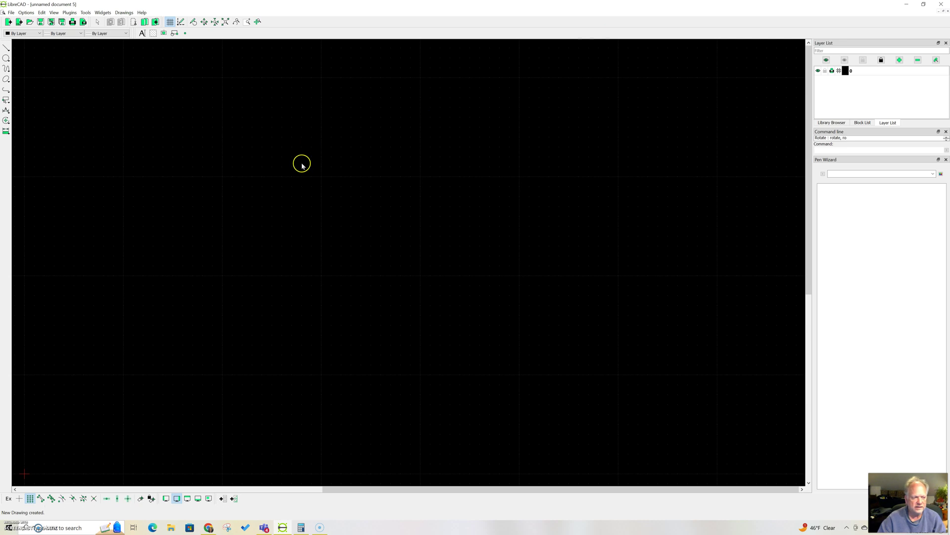
click(6, 58)
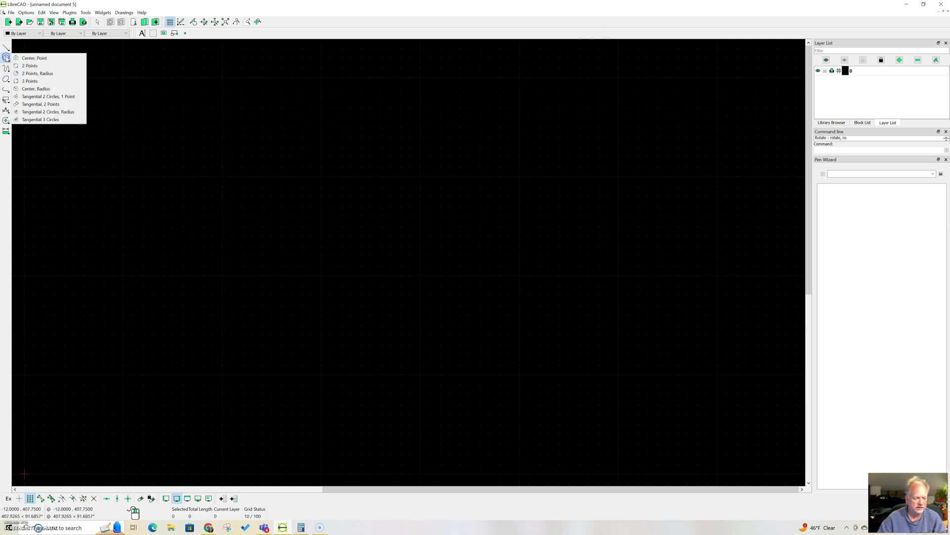
click(35, 58)
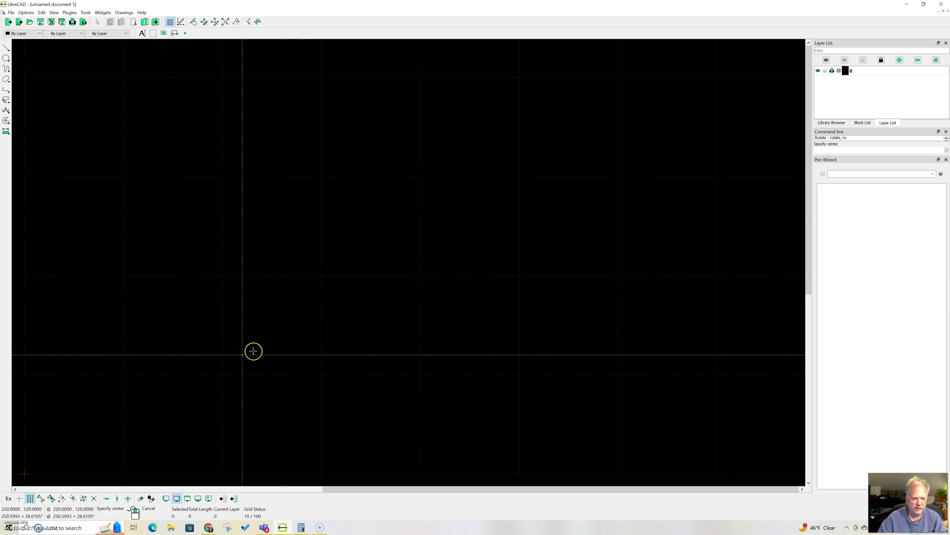
click(321, 275)
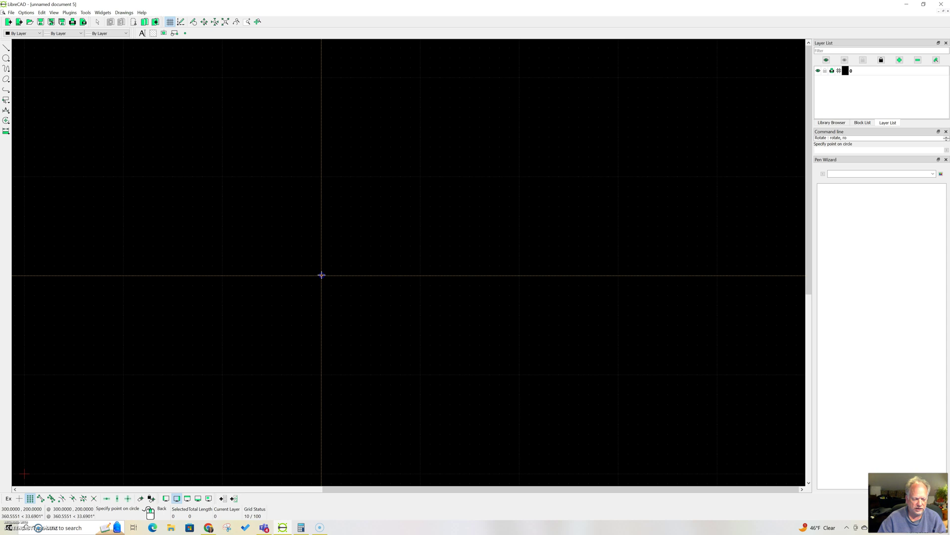
text(50)
key(Return)
right_click(362, 292)
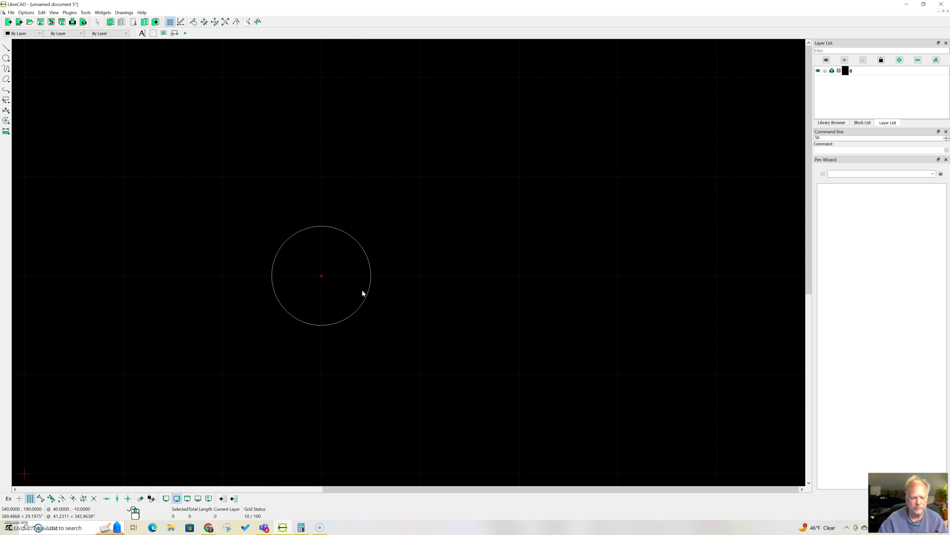
Add a new layer named image with its default pen colour set to Cyan.
scroll(317, 277, up, 5)
scroll(275, 260, up, 2)
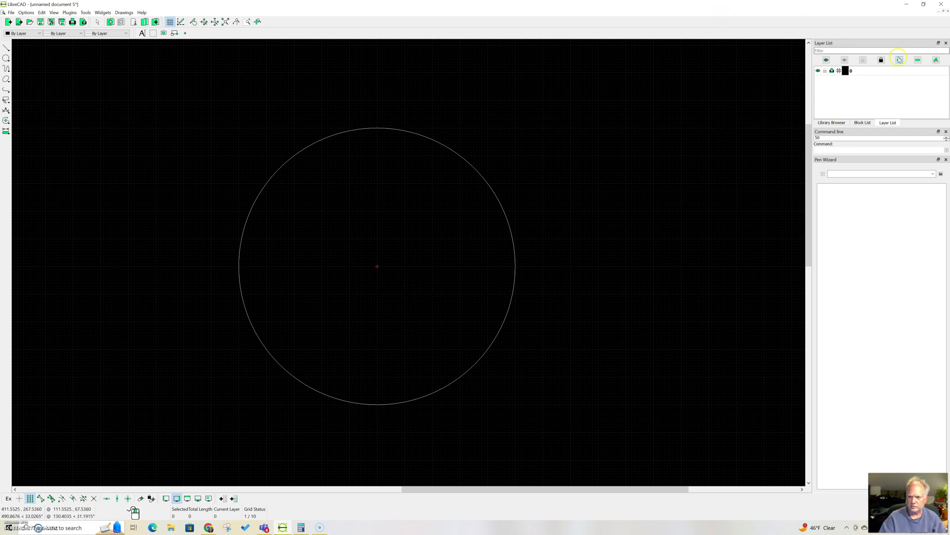
click(900, 61)
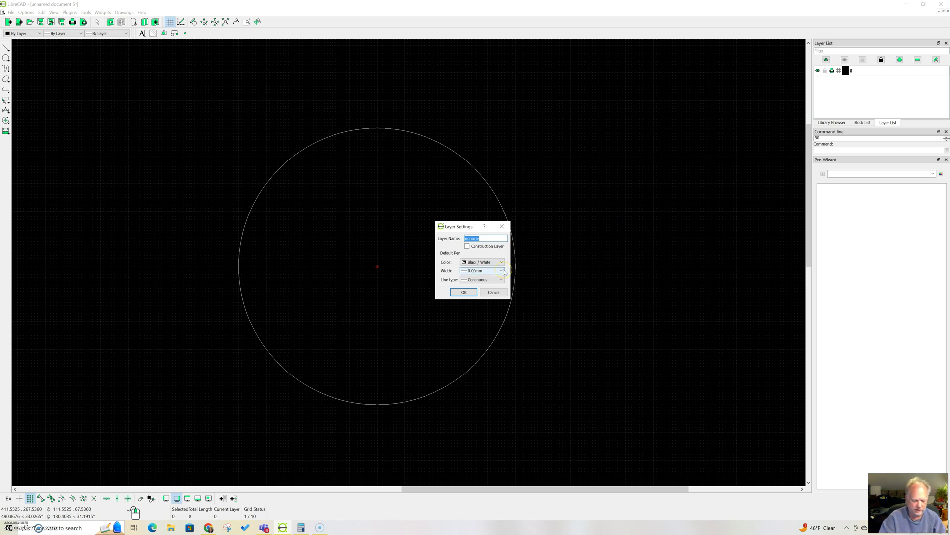
text(image)
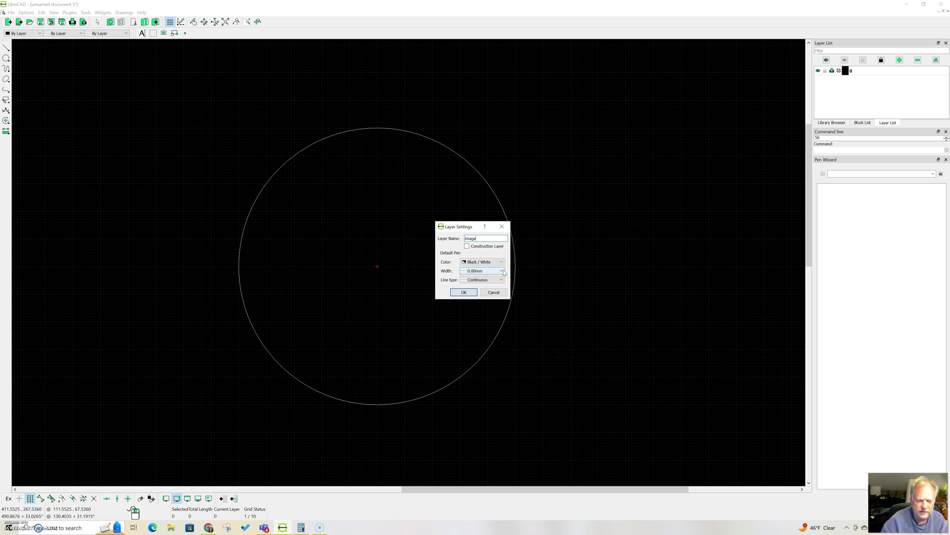
click(500, 262)
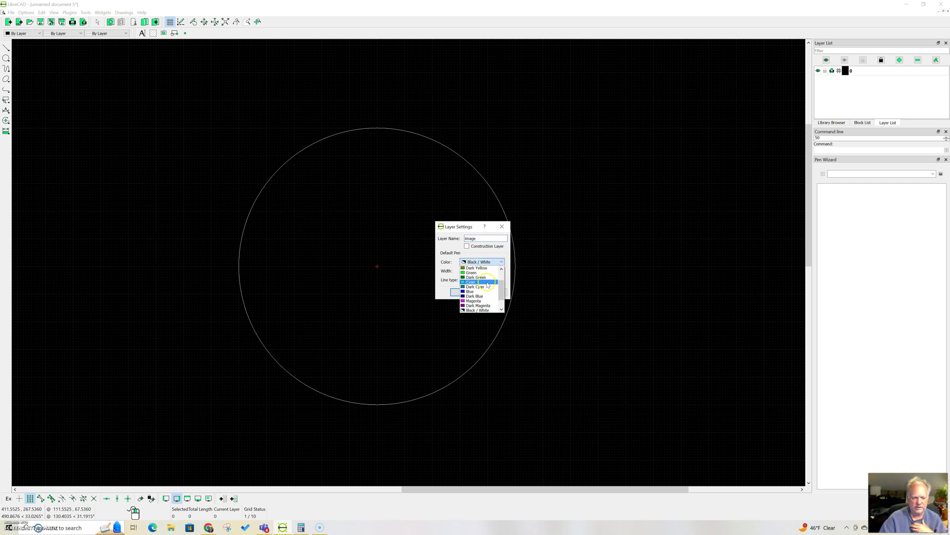
click(487, 282)
click(464, 292)
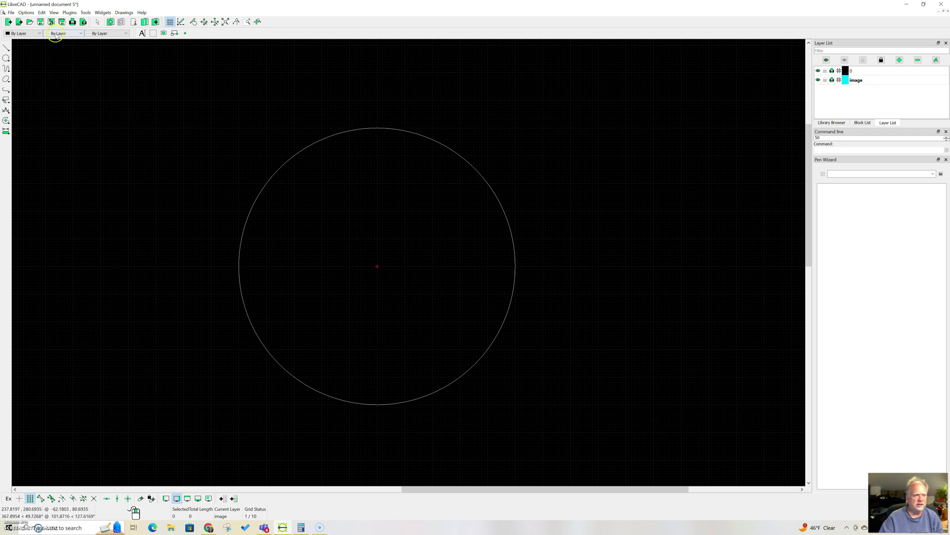
Import the butterfly JPG from the Downloads folder and place its reference point near the circle's lower left, at 245,147.
click(11, 13)
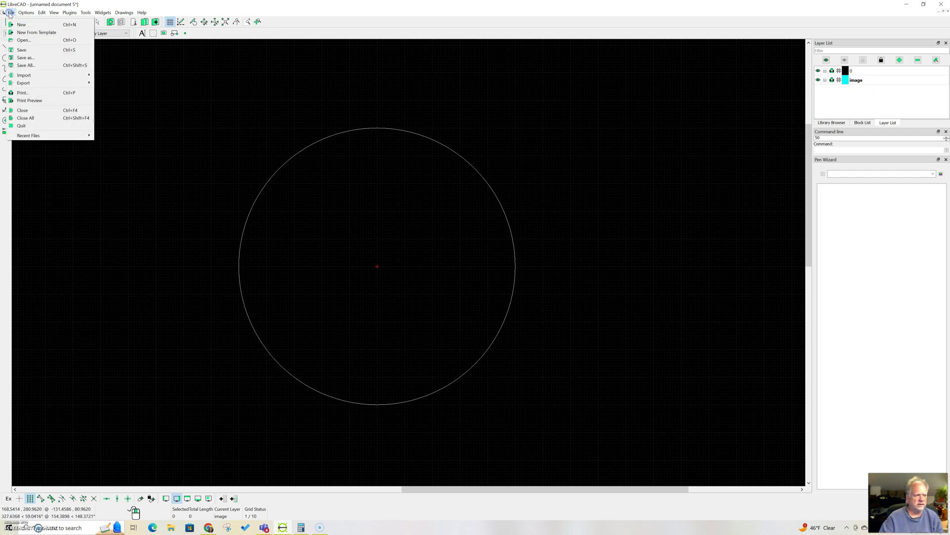
mouse_move(50, 75)
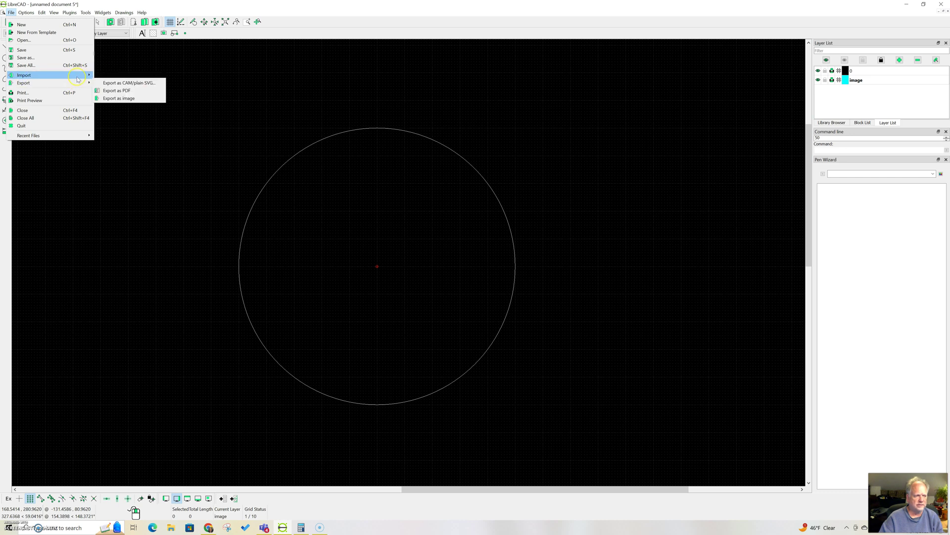
click(127, 76)
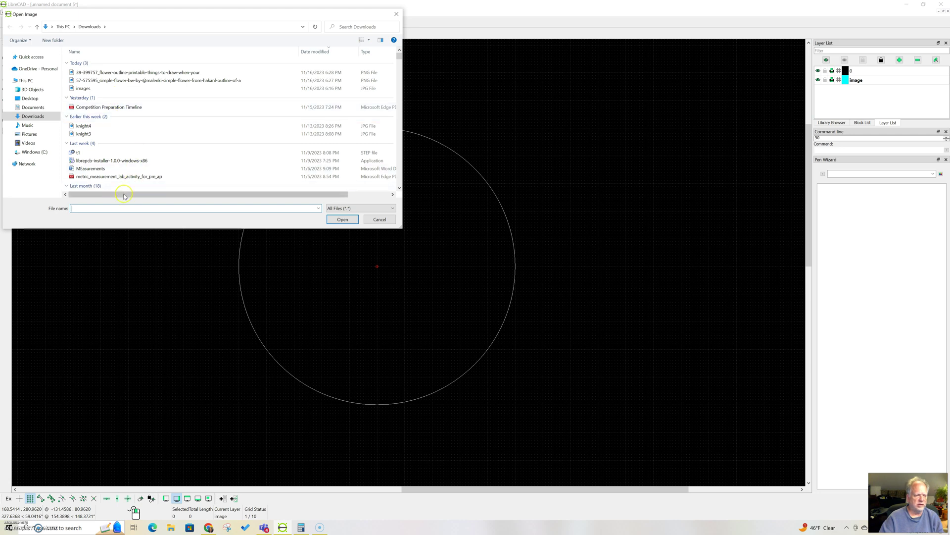
text(but)
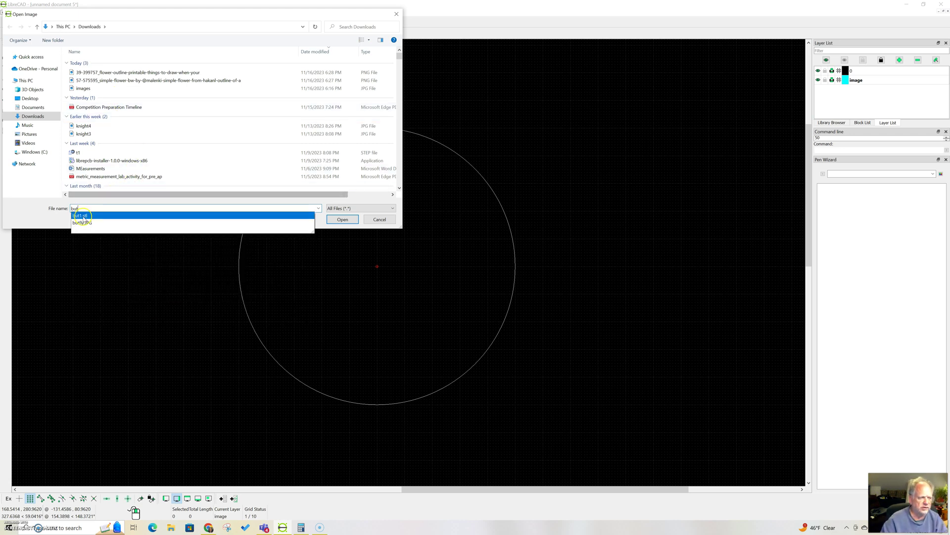
click(163, 224)
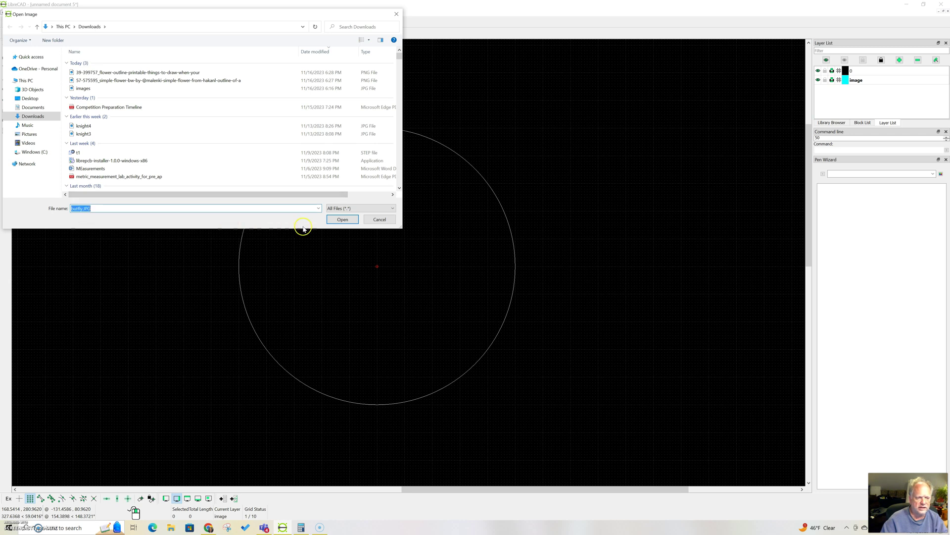
click(342, 220)
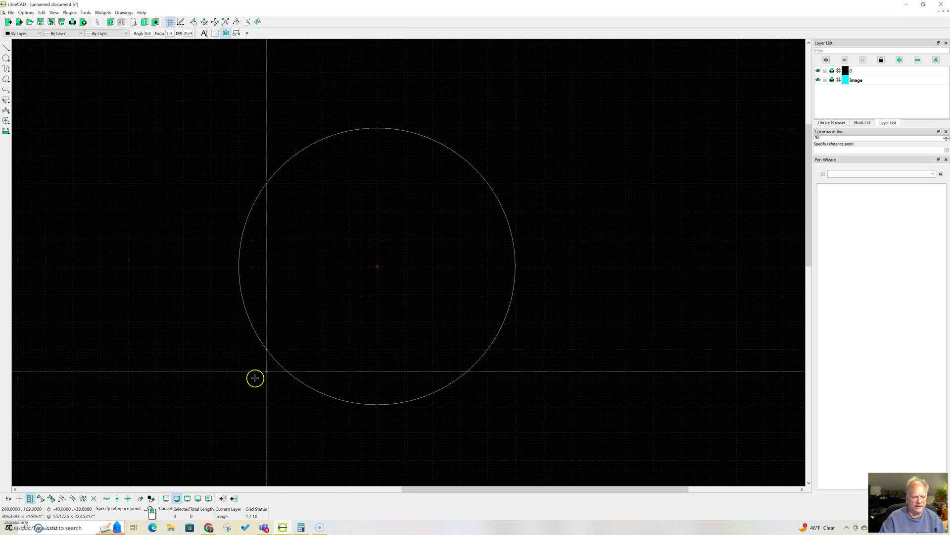
click(223, 411)
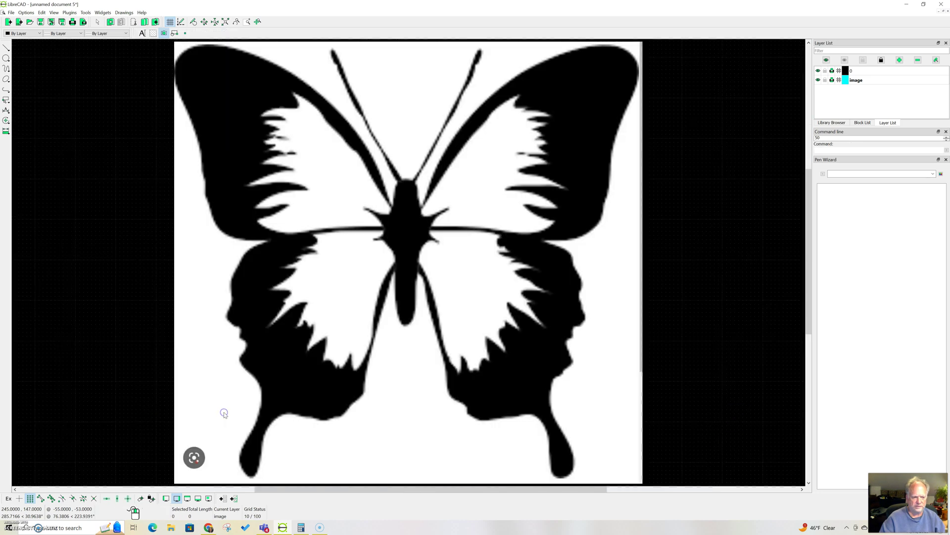
Toggle the image layer's visibility to compare the butterfly picture's size with the circle.
scroll(315, 218, down, 2)
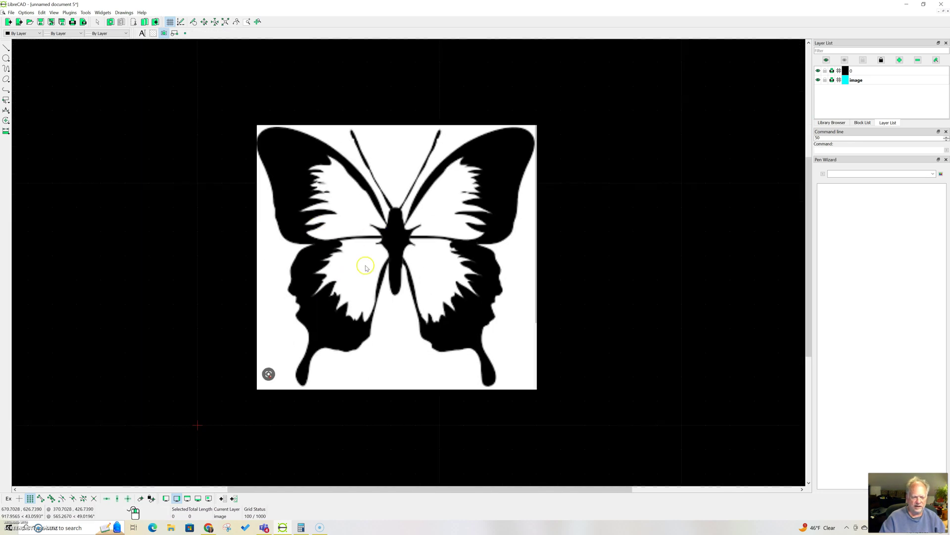
click(818, 79)
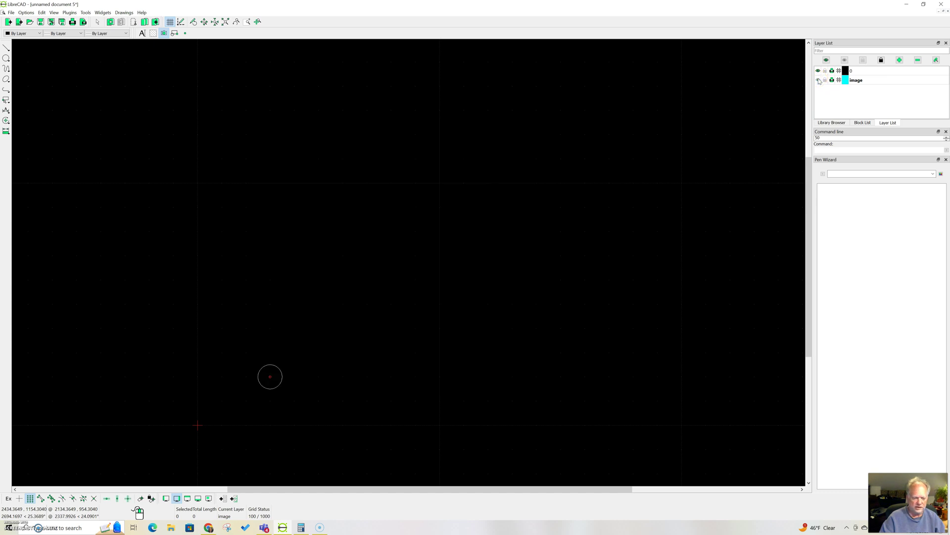
click(818, 79)
click(818, 79)
click(818, 80)
click(818, 80)
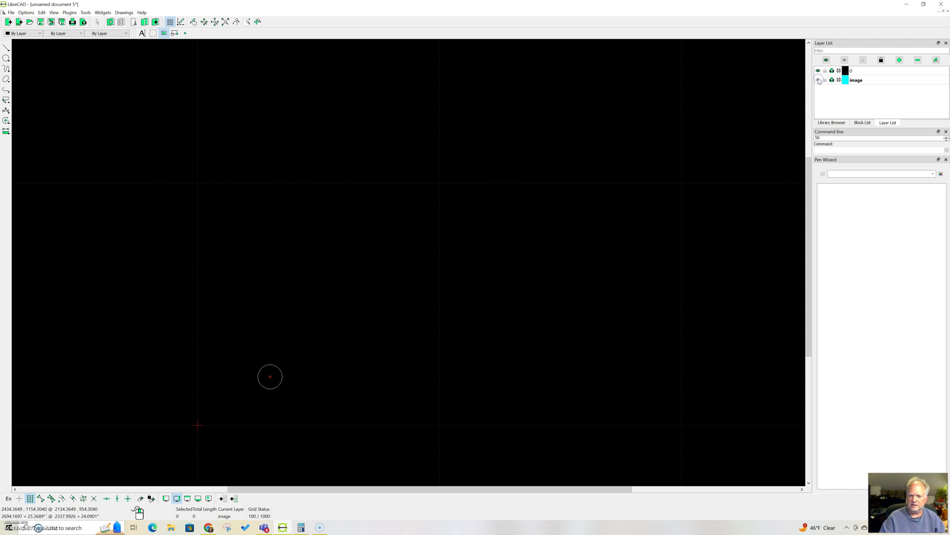
click(818, 80)
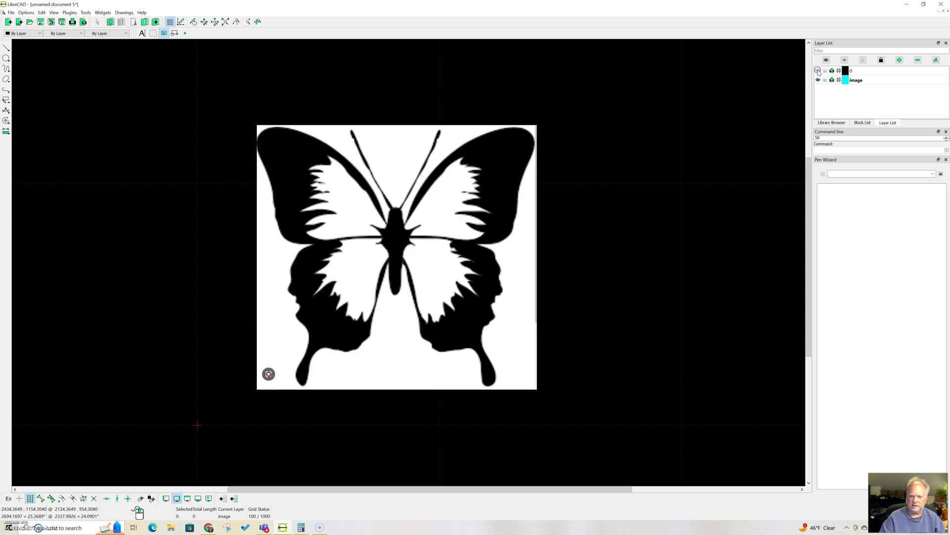
Scale the butterfly image isotropically by a factor of .1 about the point 200,100, deleting the original.
click(226, 102)
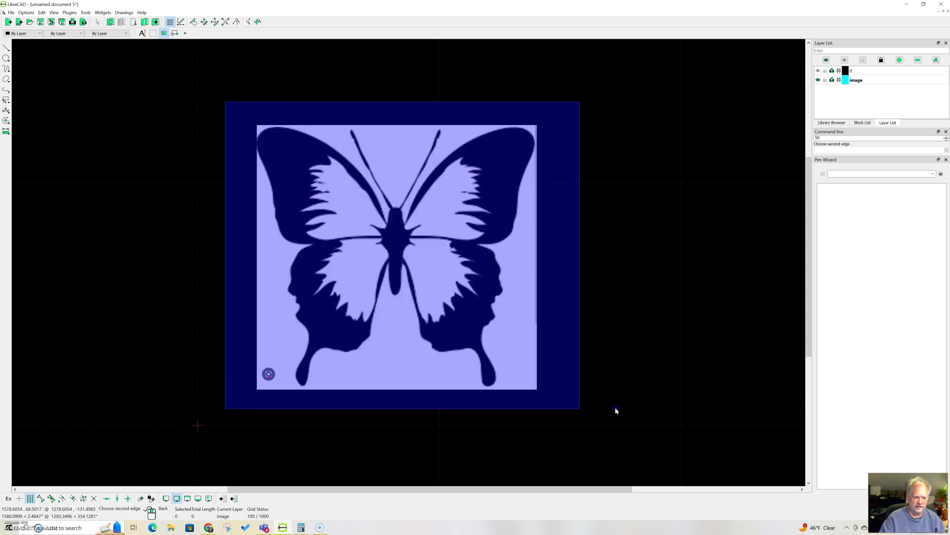
click(623, 391)
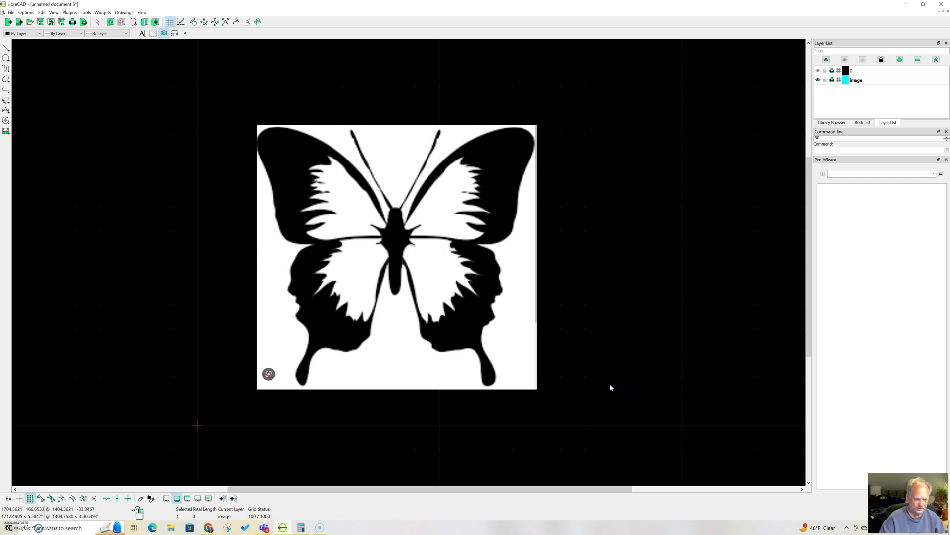
click(7, 120)
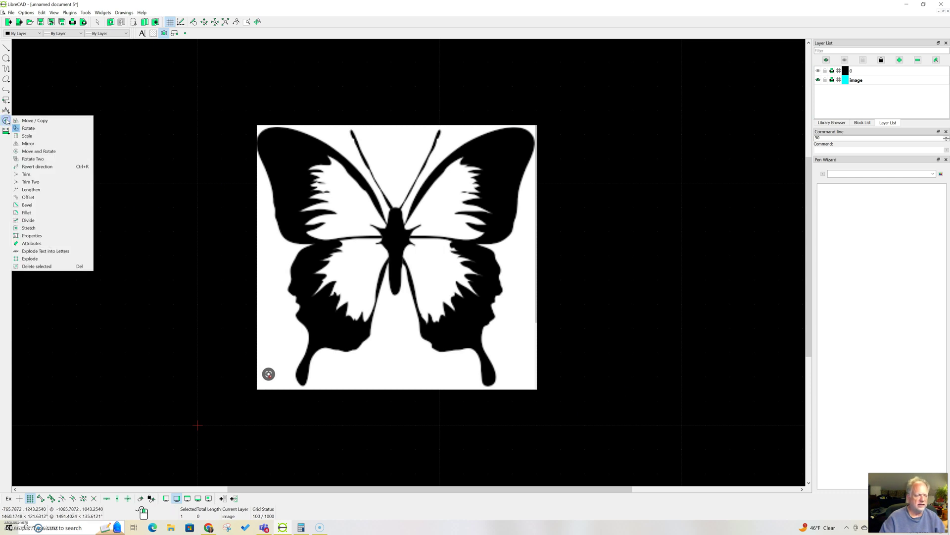
click(28, 136)
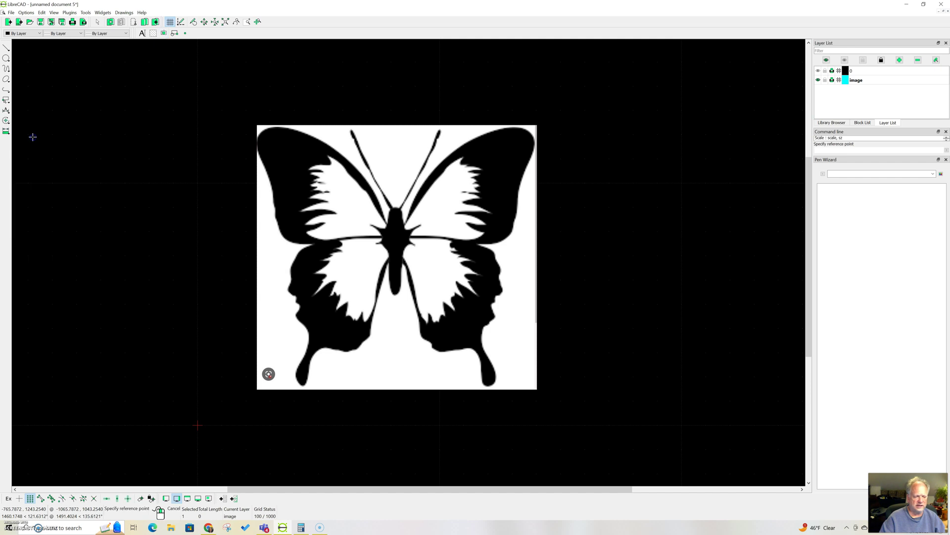
click(246, 398)
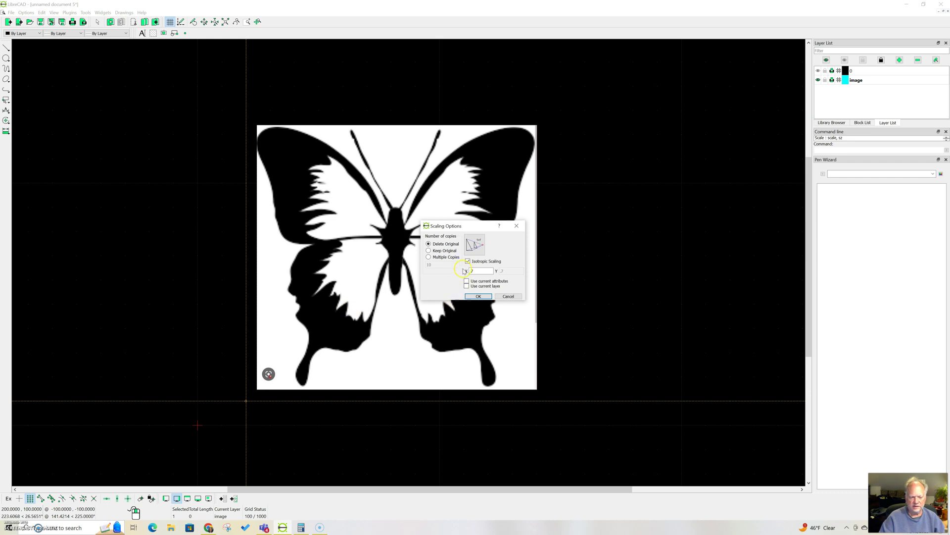
text(.1)
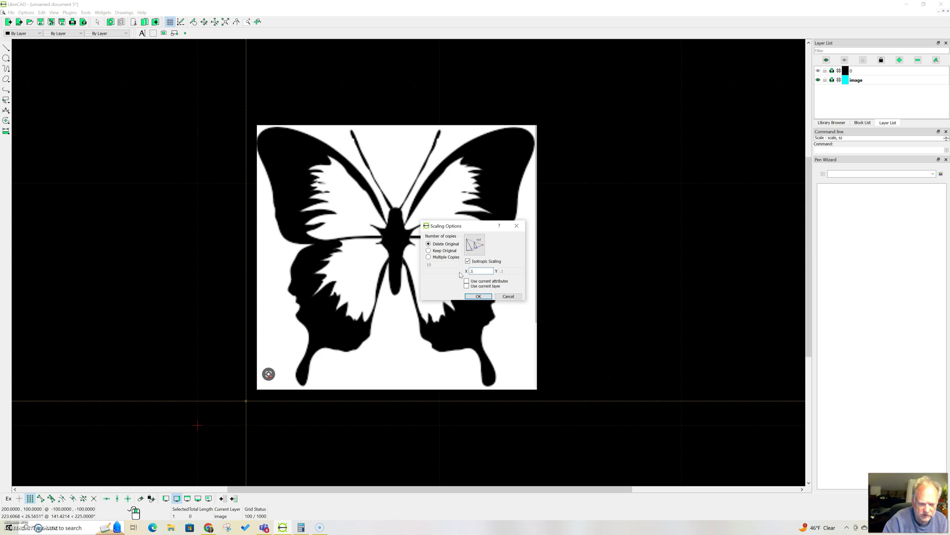
click(477, 296)
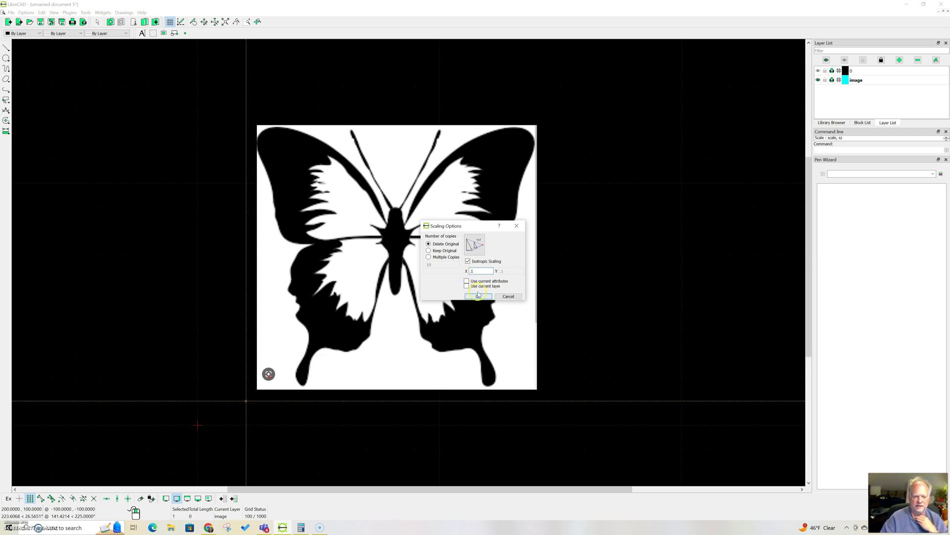
click(478, 297)
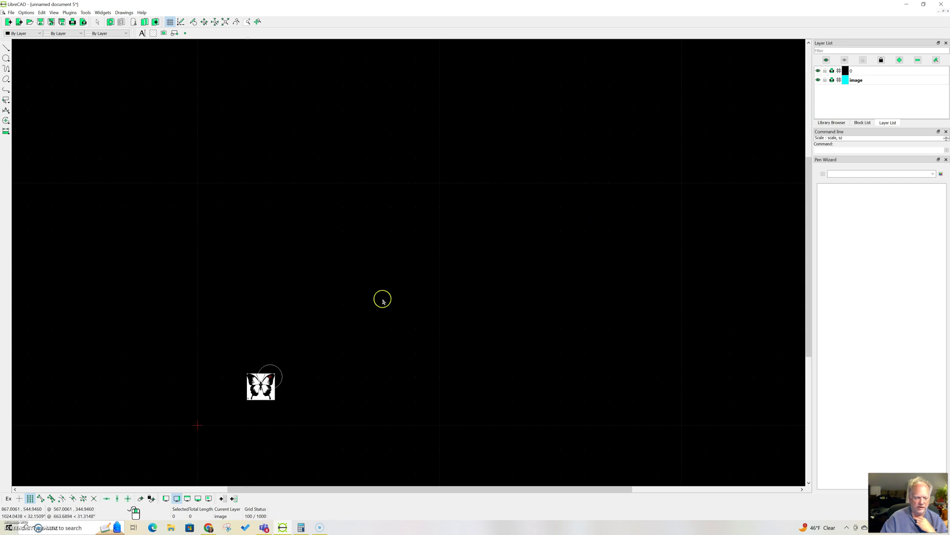
Make the image layer current and move the butterfly image so it is roughly centred on the circle.
scroll(232, 395, up, 6)
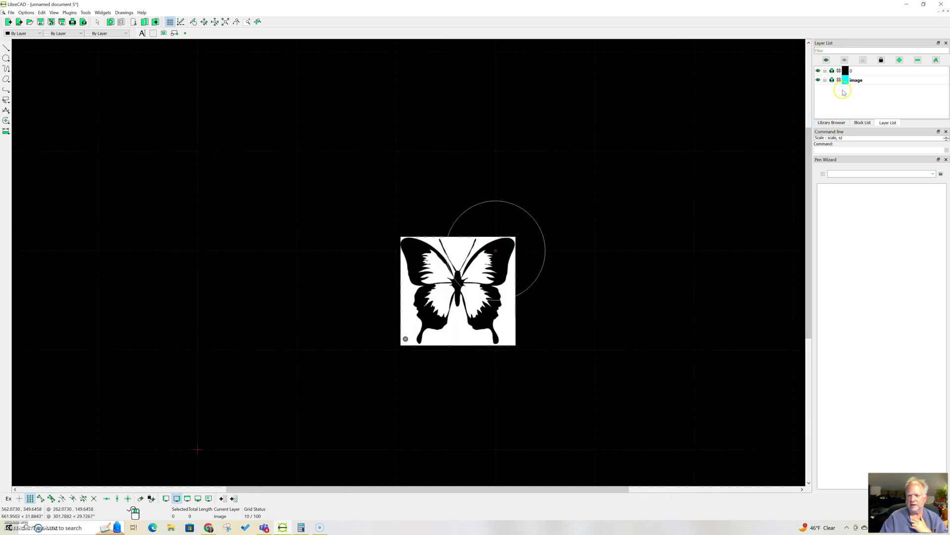
click(857, 80)
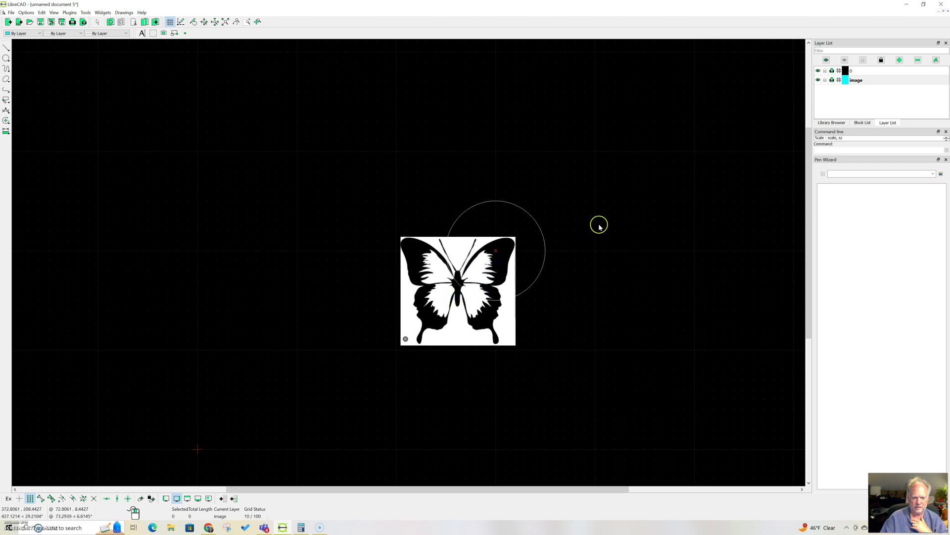
click(437, 303)
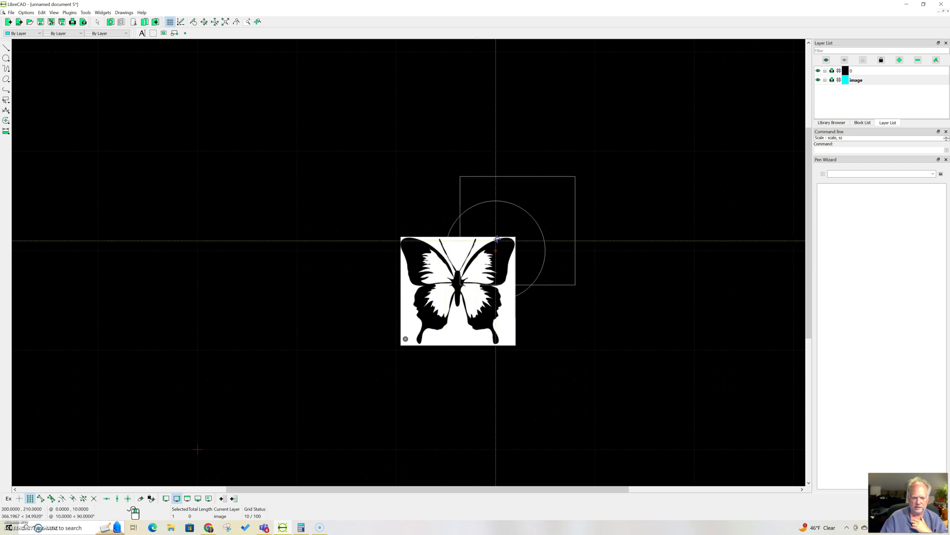
click(475, 265)
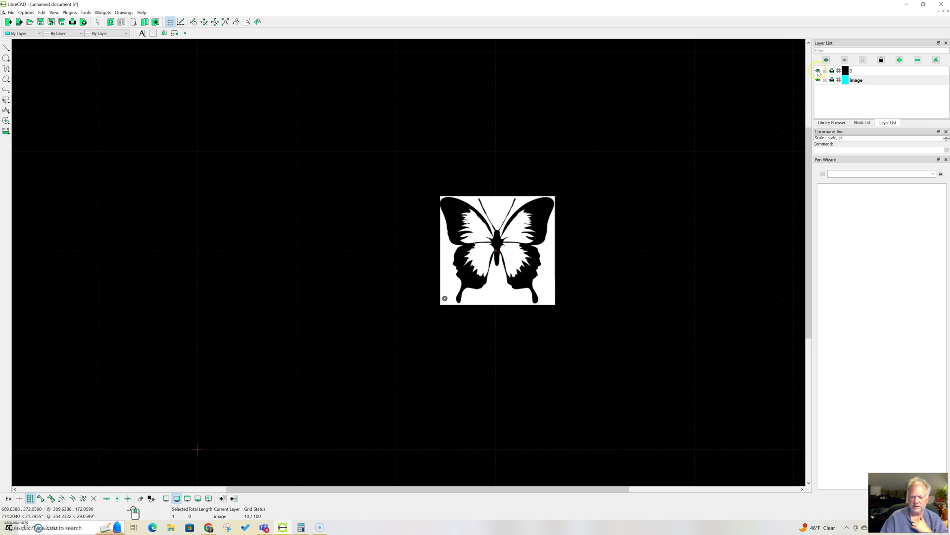
Scale the butterfly image isotropically by a factor of .6 about the point 240,140, deleting the original.
drag(389, 167, 629, 379)
click(311, 288)
right_click(291, 225)
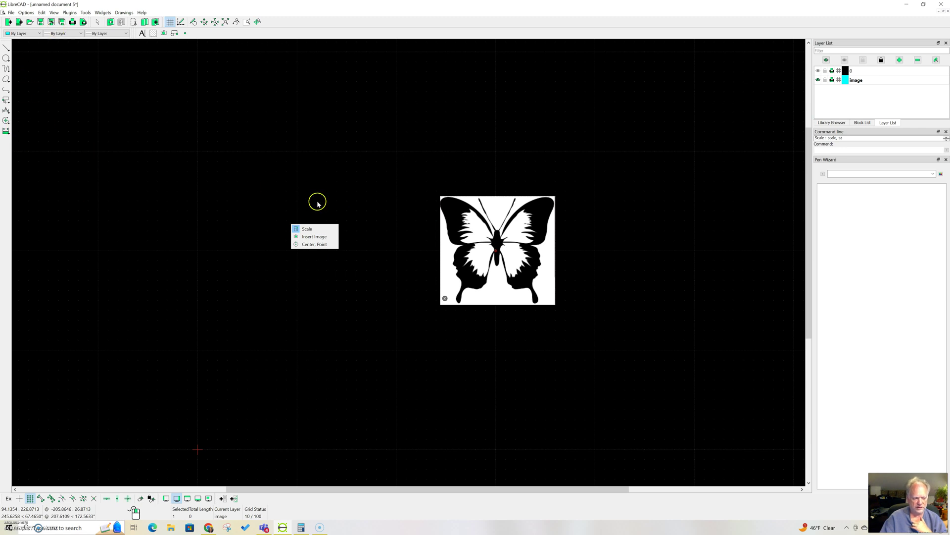
right_click(181, 206)
click(201, 210)
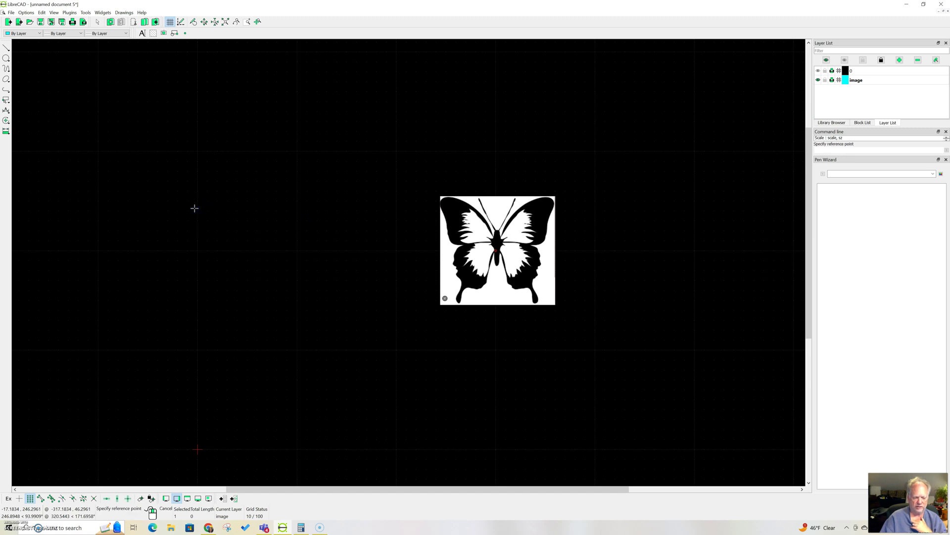
click(437, 310)
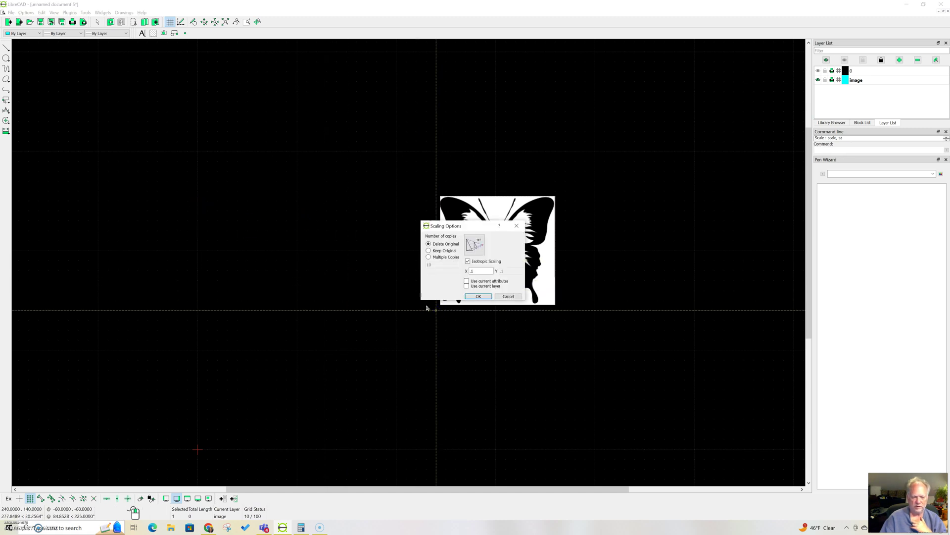
double_click(477, 272)
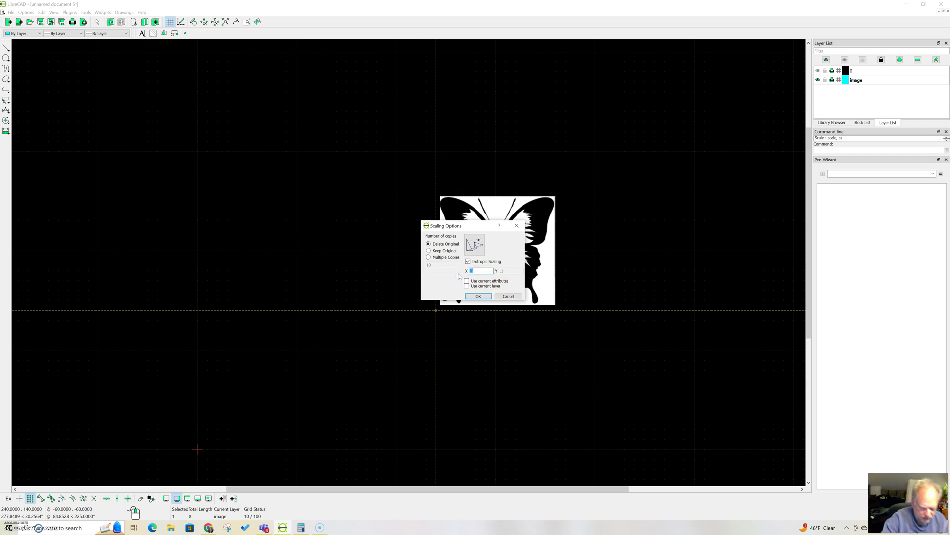
text(.7)
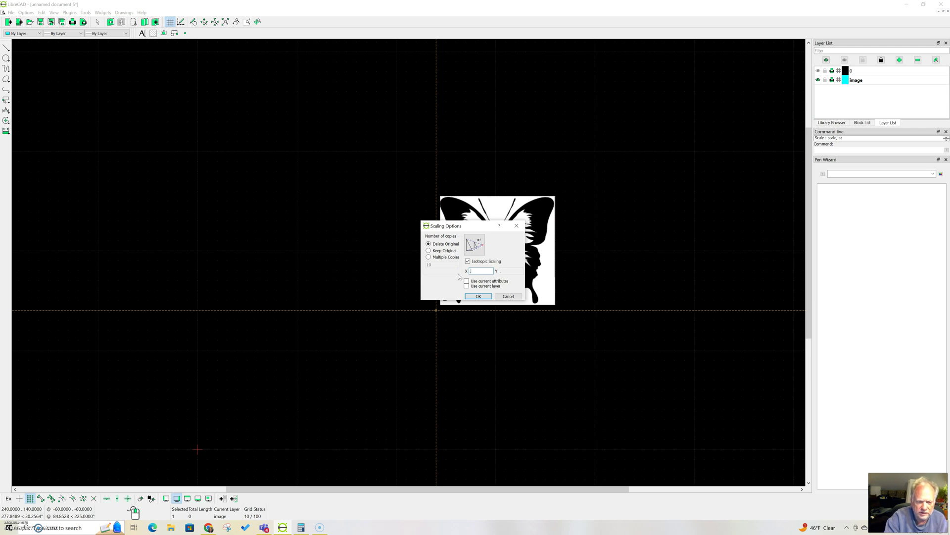
key(Return)
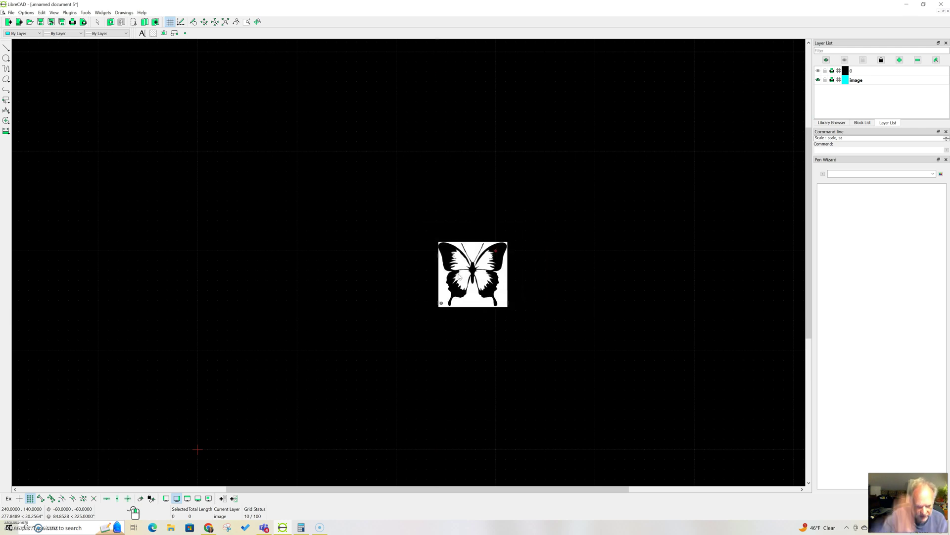
click(741, 102)
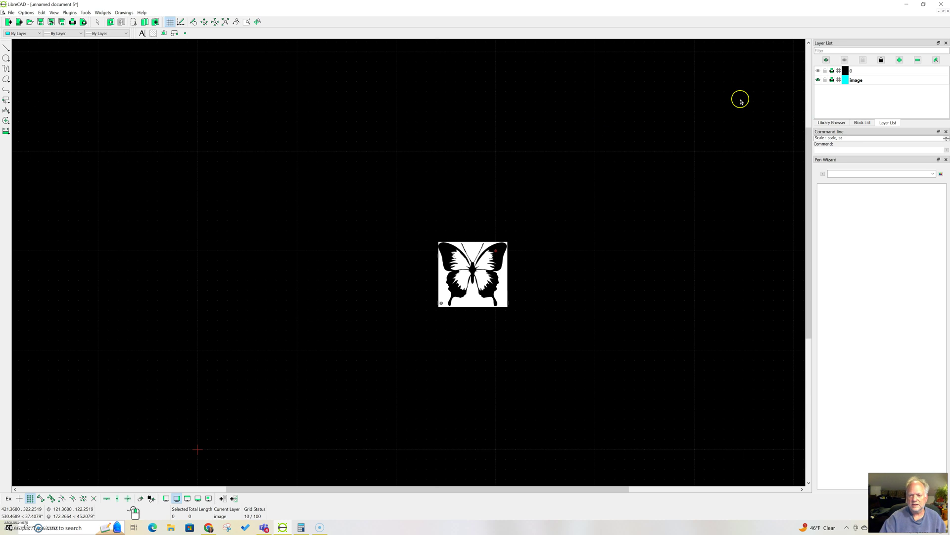
Show layer 0 again and move the butterfly image inside the circle.
click(818, 71)
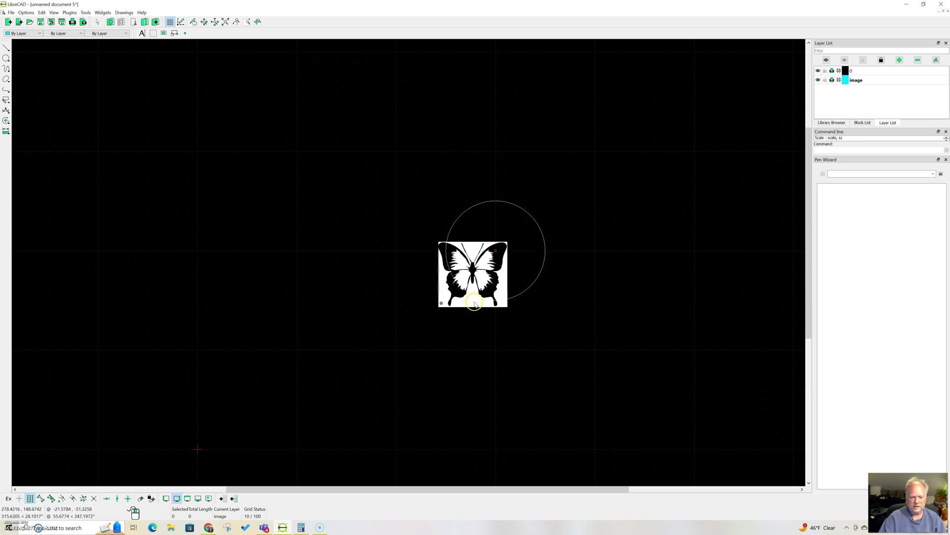
click(456, 301)
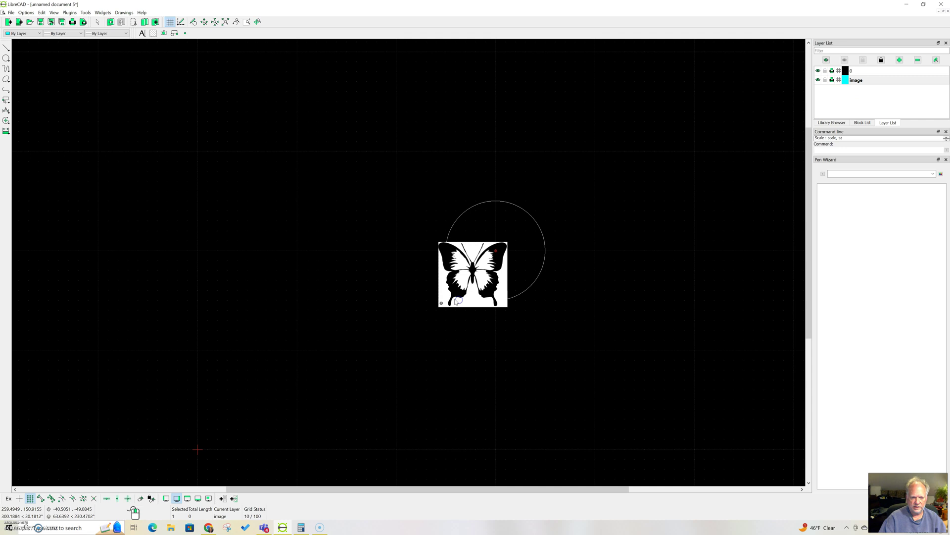
click(478, 276)
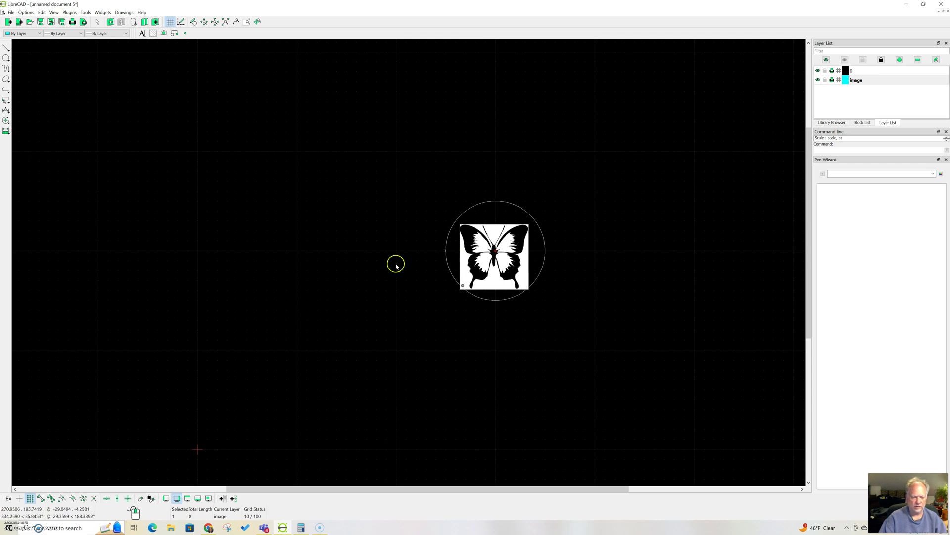
Fine-tune the butterfly image's position so its body is centred on the circle's centre.
scroll(490, 253, up, 3)
scroll(490, 253, up, 3)
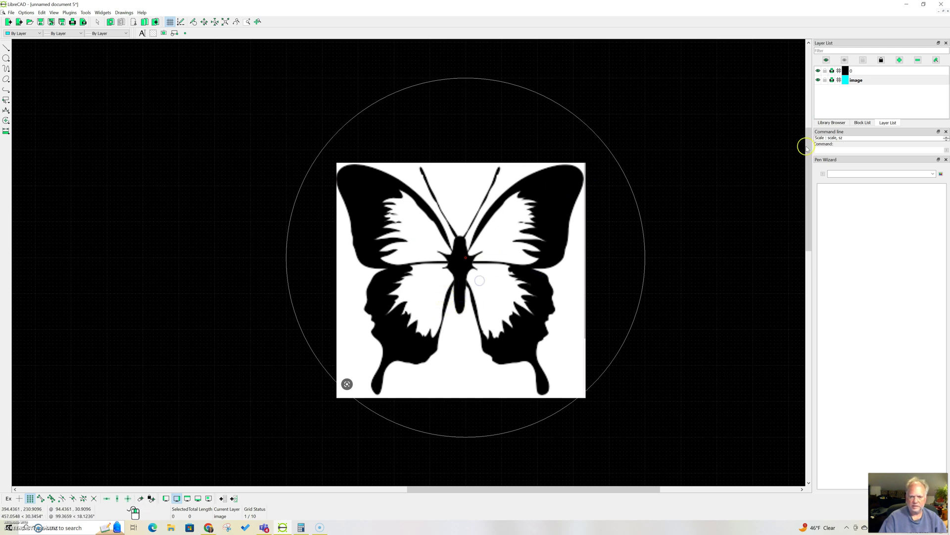
click(465, 234)
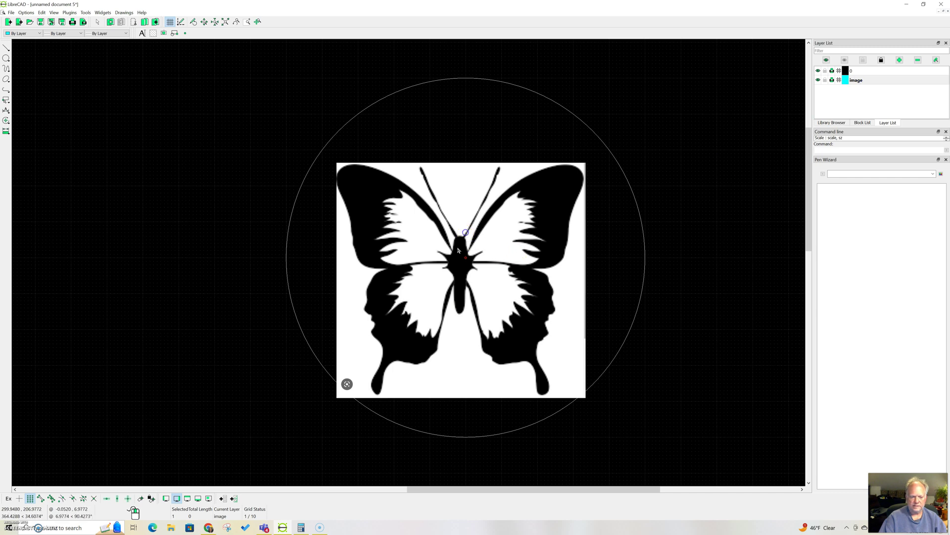
click(434, 259)
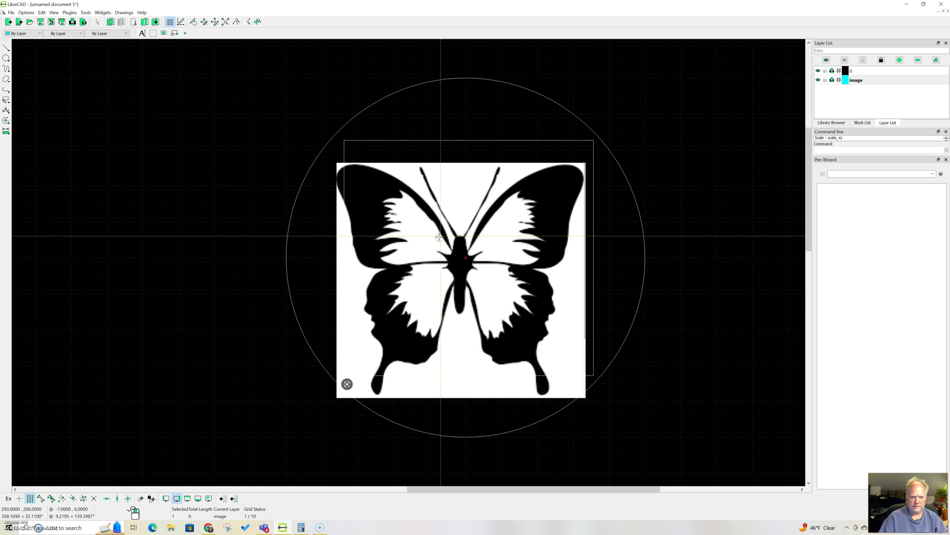
click(440, 238)
right_click(440, 239)
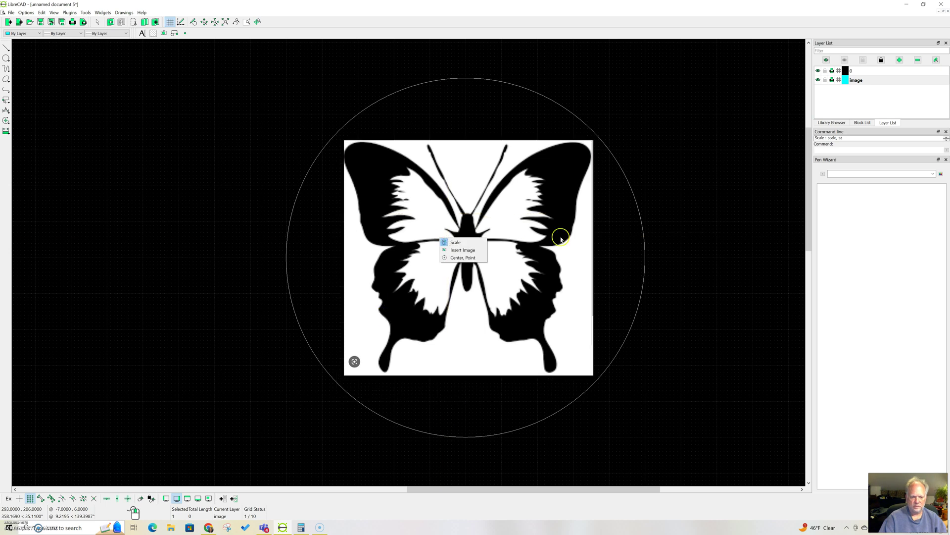
click(705, 165)
drag(706, 184, 741, 67)
right_click(741, 67)
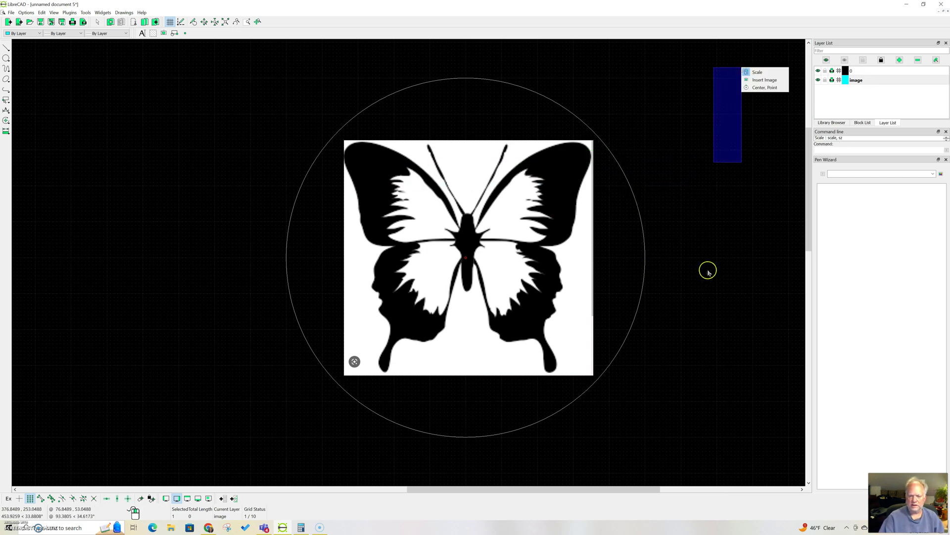
Create a layer named Sketch with the colour Magenta and make it the current layer.
click(899, 61)
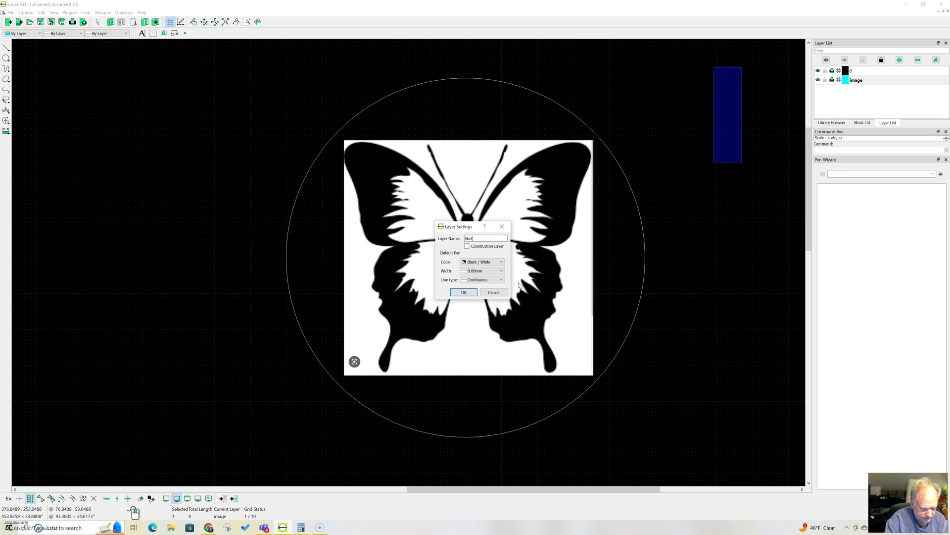
click(499, 262)
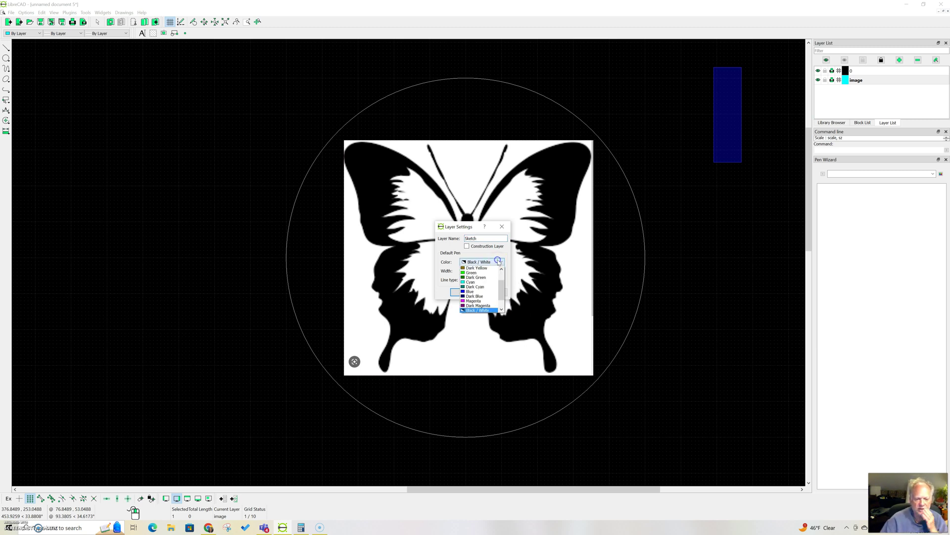
click(476, 300)
click(465, 292)
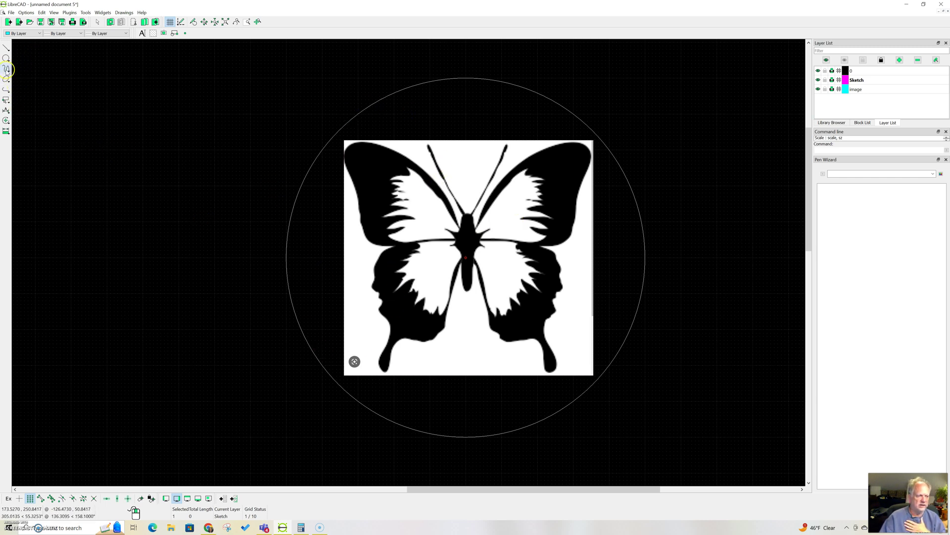
click(864, 80)
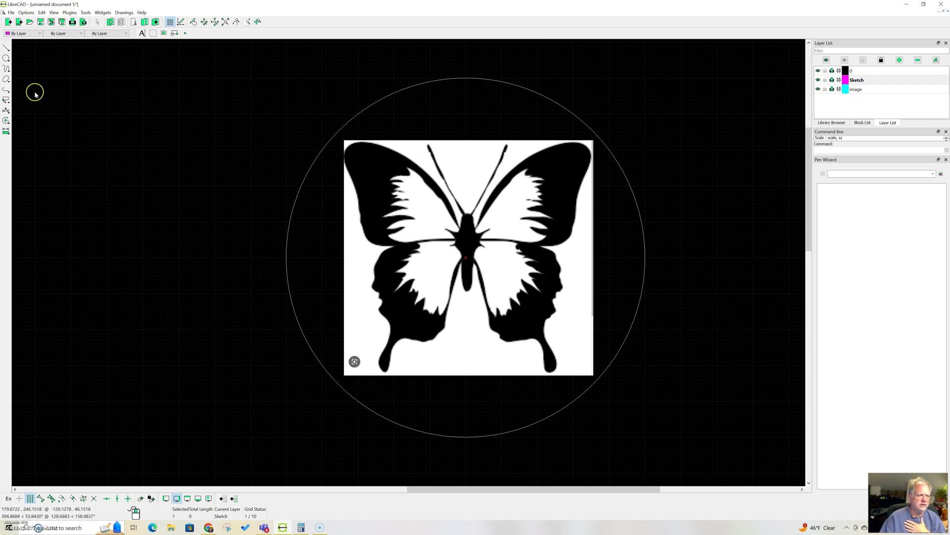
Start the Spline through points tool with the Closed option enabled.
click(6, 67)
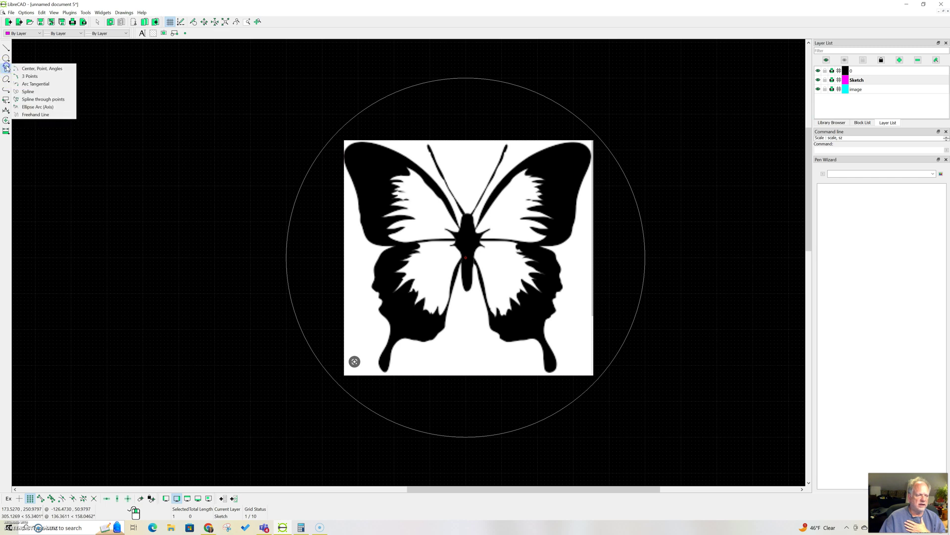
click(38, 99)
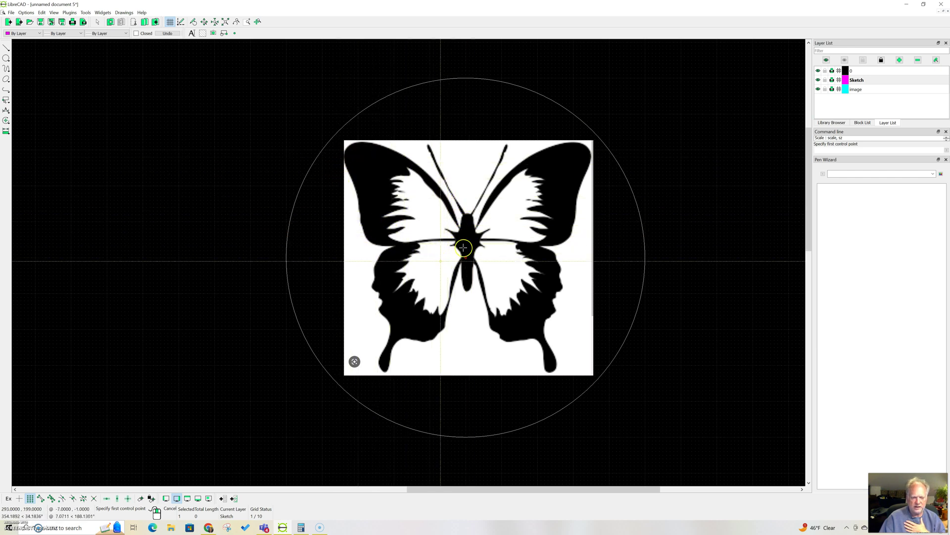
click(136, 33)
Draw a trial closed spline through four points in the empty area outside the circle's upper left.
click(117, 144)
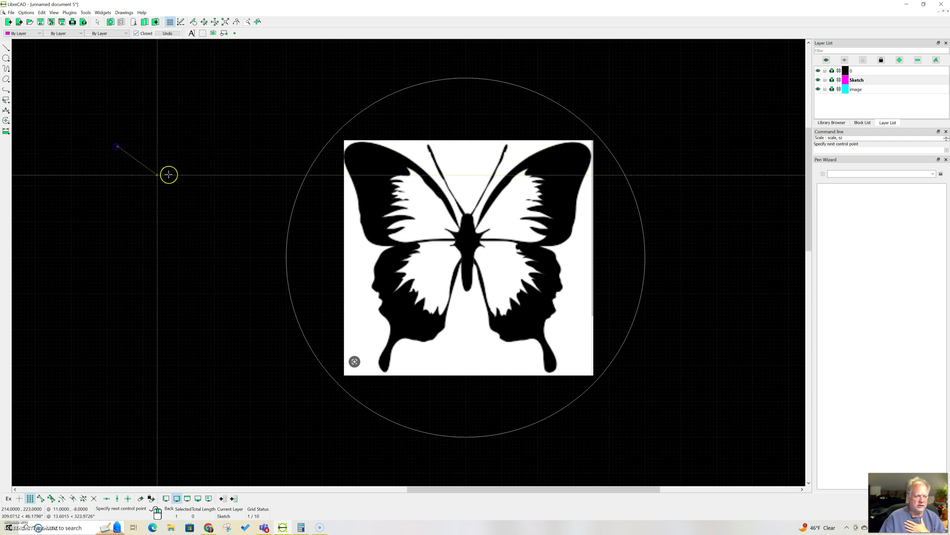
click(193, 172)
click(206, 98)
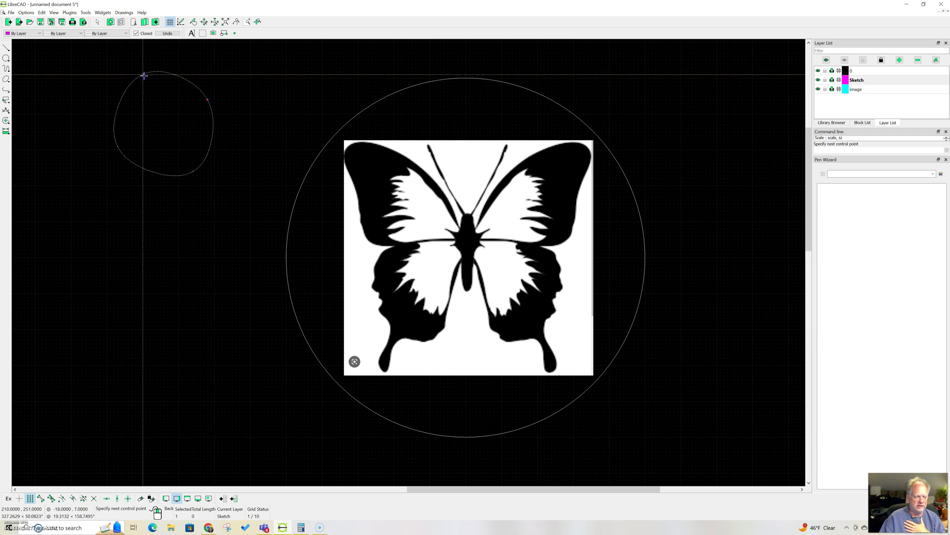
click(143, 75)
right_click(143, 75)
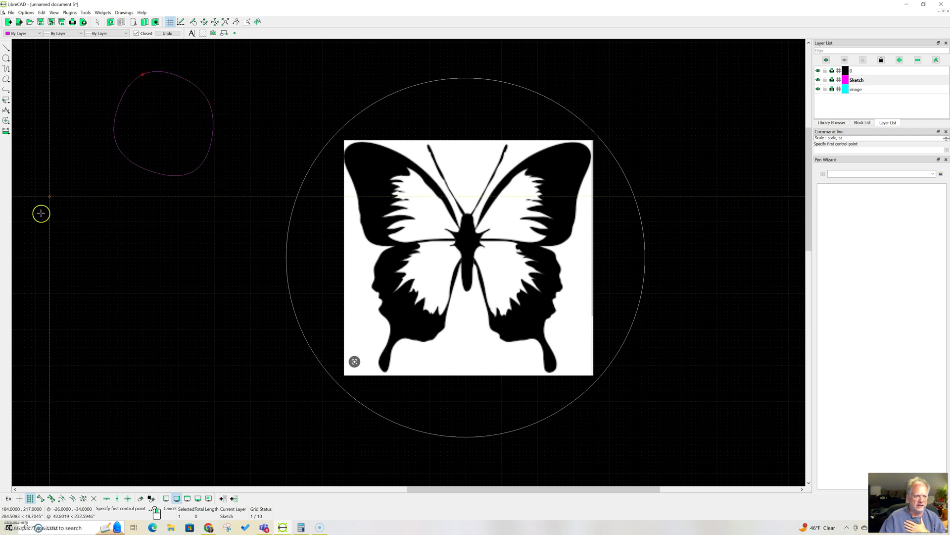
right_click(152, 220)
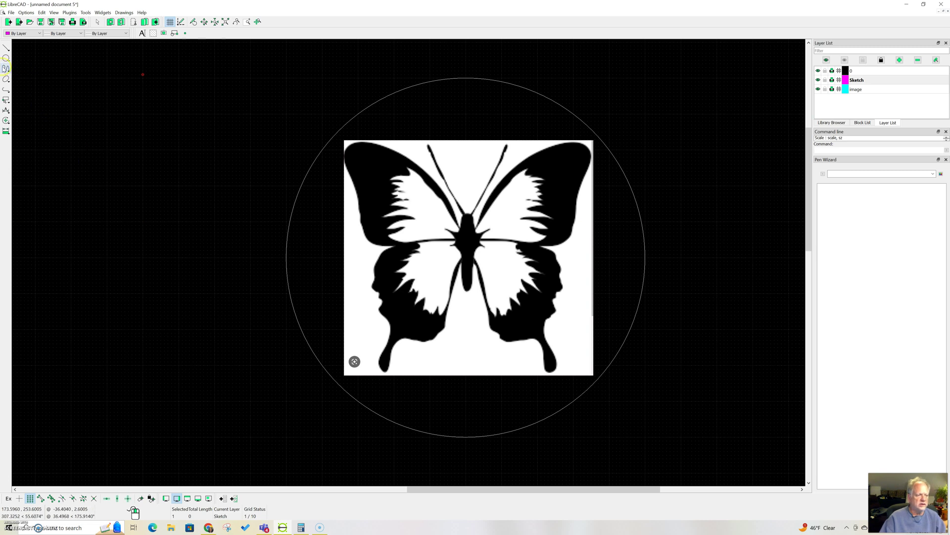
Start a closed spline through points at the body and trace the upper left wing's top edge out to its tip.
click(6, 68)
click(35, 97)
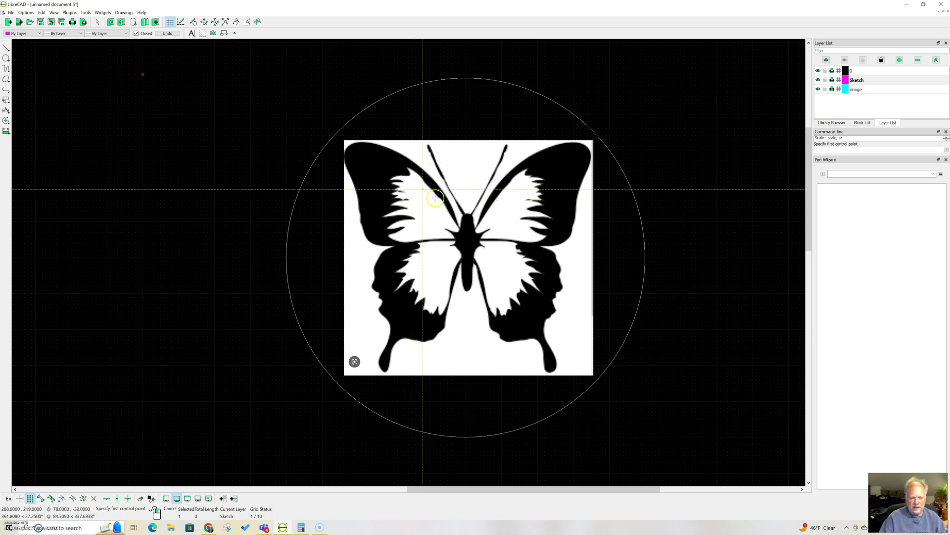
scroll(436, 194, up, 1)
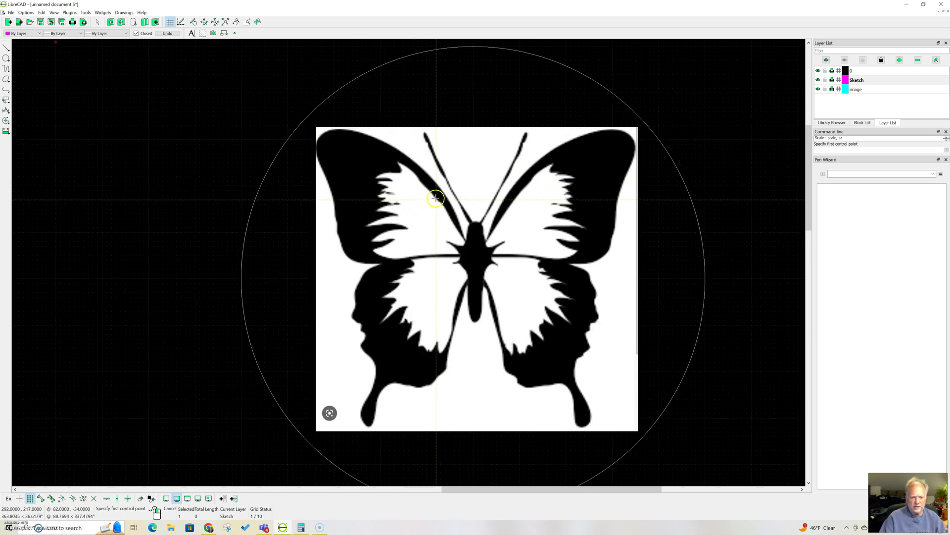
click(465, 236)
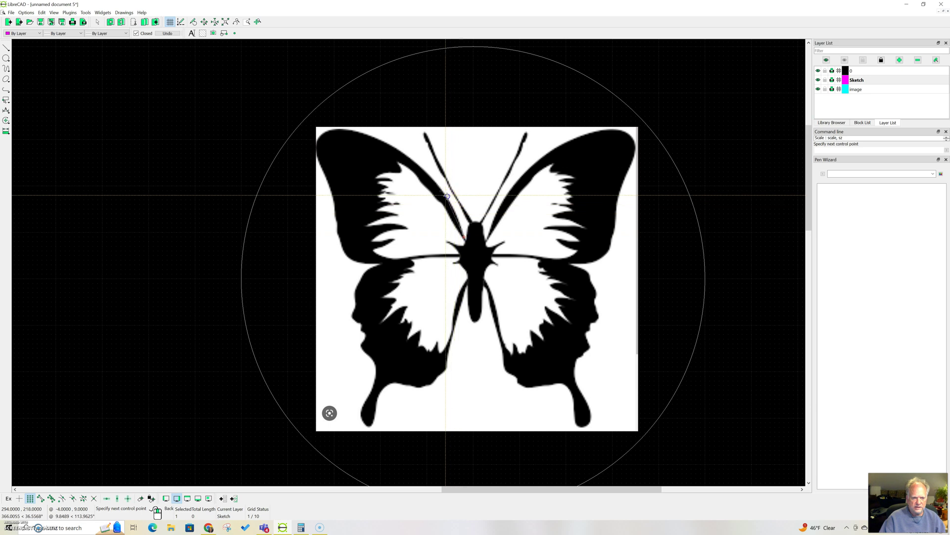
click(417, 163)
click(376, 134)
click(335, 132)
click(315, 143)
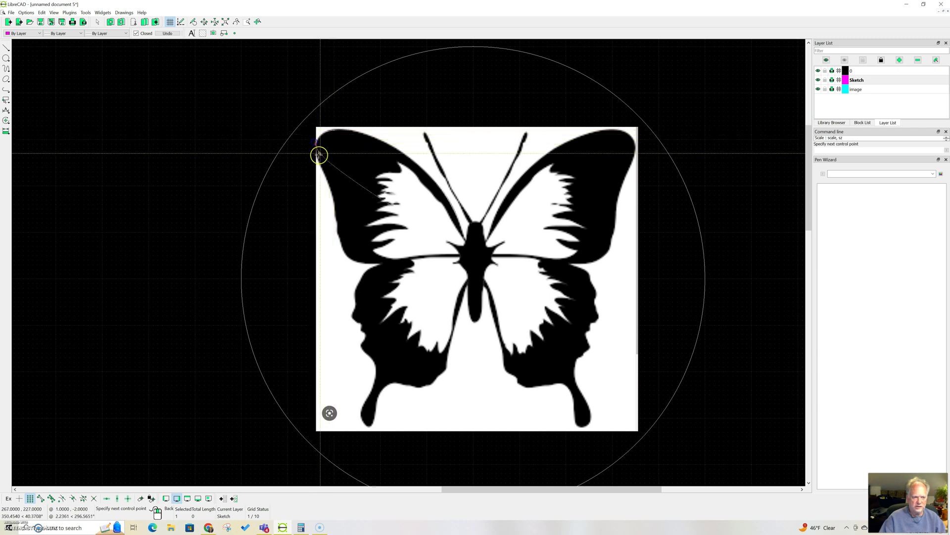
Continue the spline down the upper left wing's outer edge and along its lower edge back to the body.
click(330, 191)
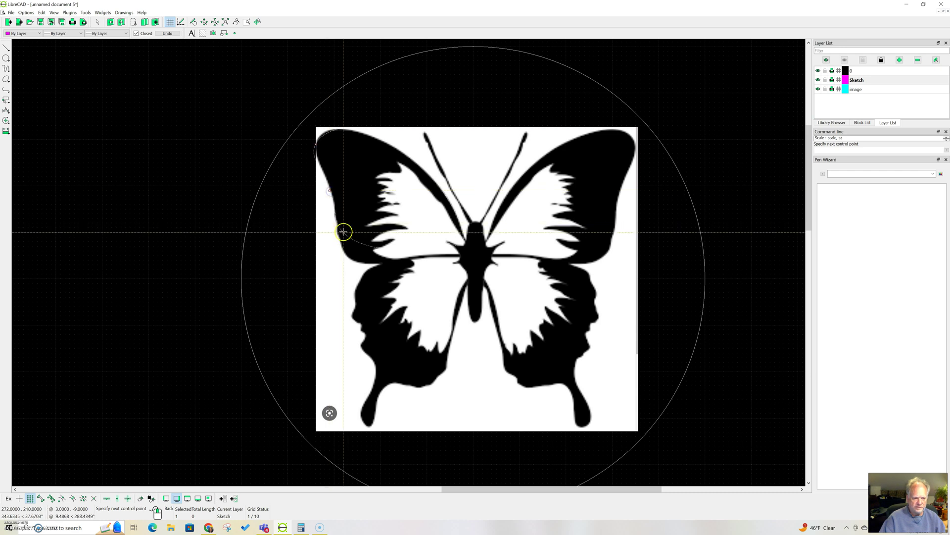
click(337, 237)
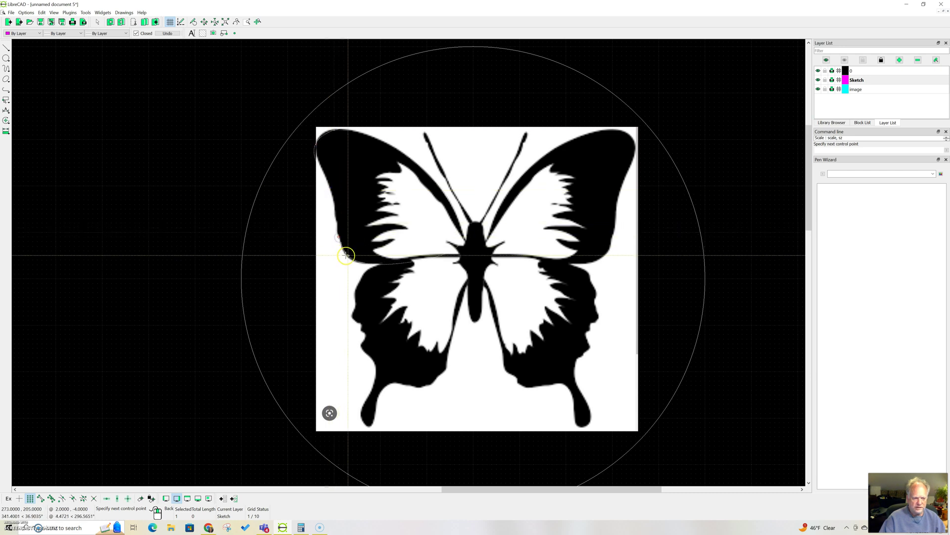
click(379, 263)
click(415, 254)
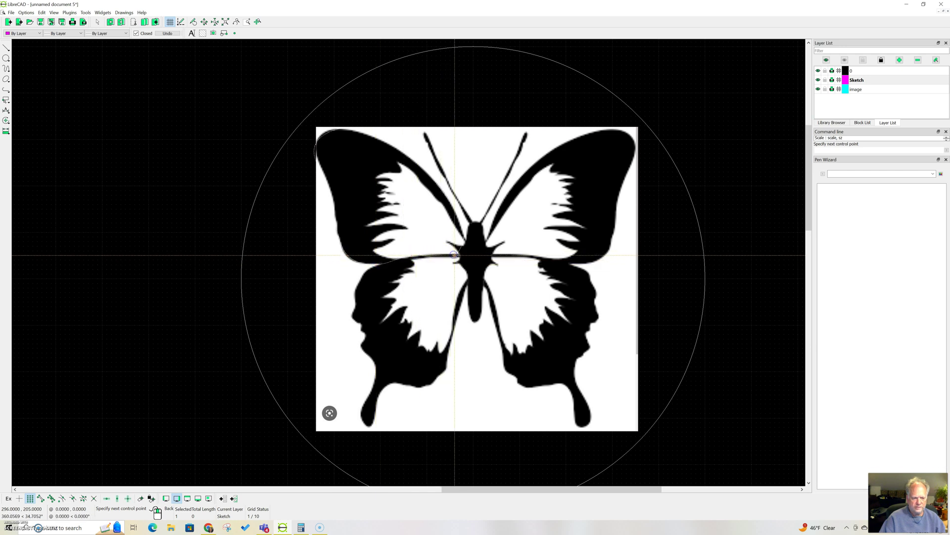
click(459, 255)
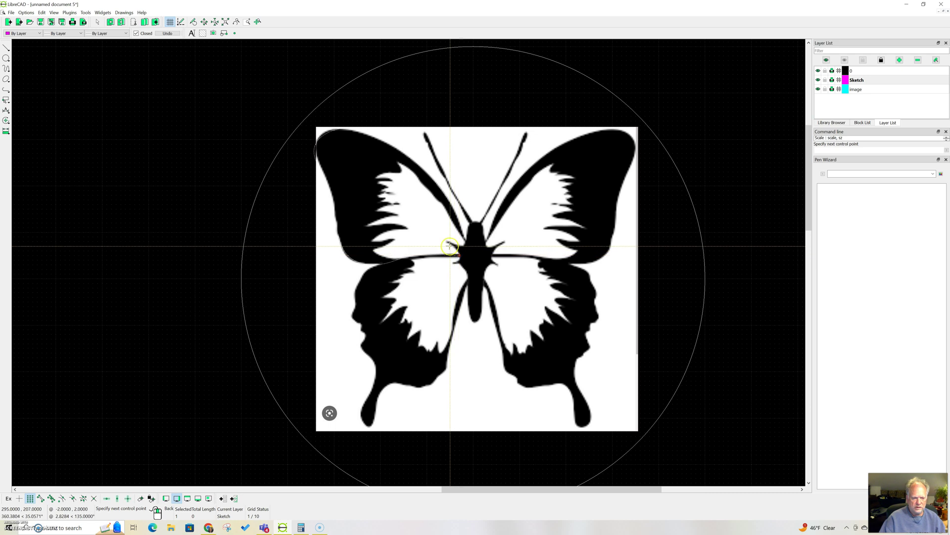
Trace the small spike beside the body and finish the closed spline near its starting point.
click(446, 242)
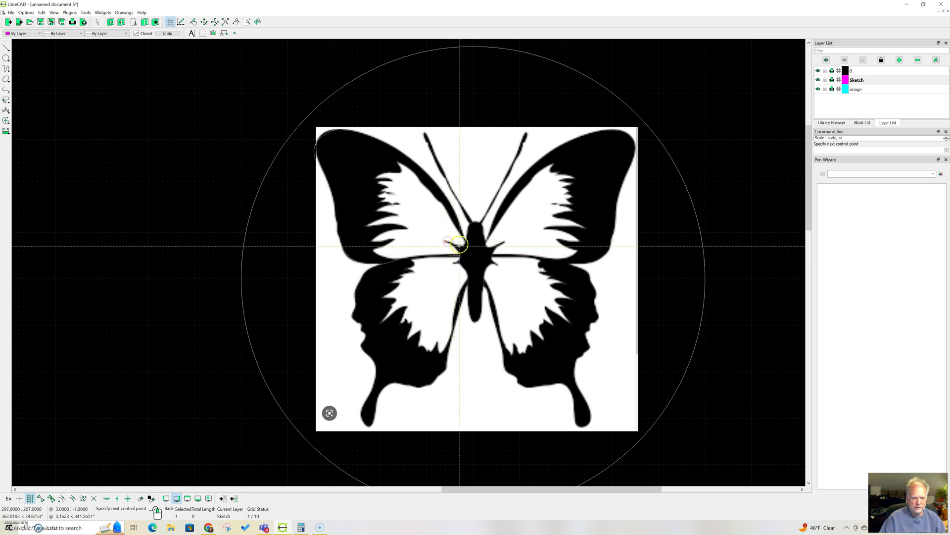
click(460, 245)
click(464, 242)
right_click(462, 228)
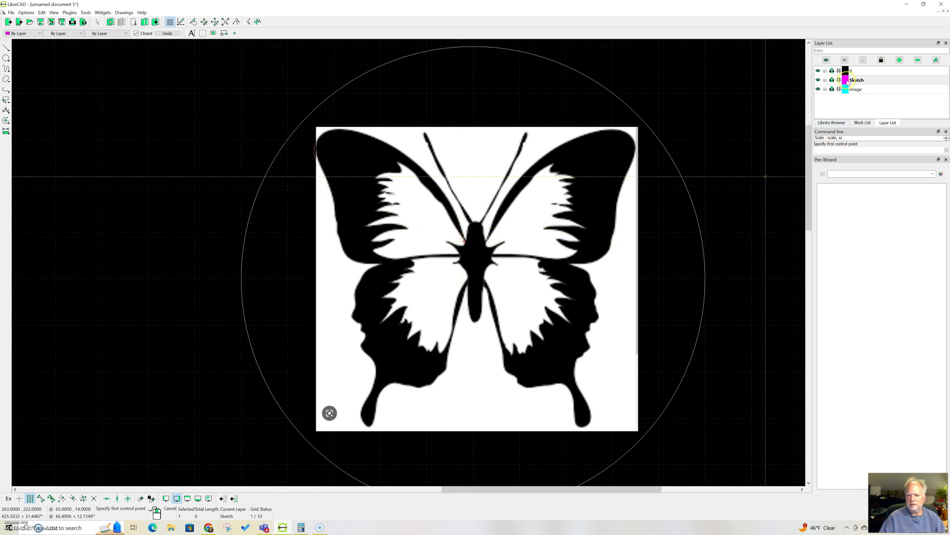
Toggle the image layer's visibility to inspect the upper left wing's trace on its own.
click(819, 89)
click(818, 90)
click(818, 90)
click(818, 90)
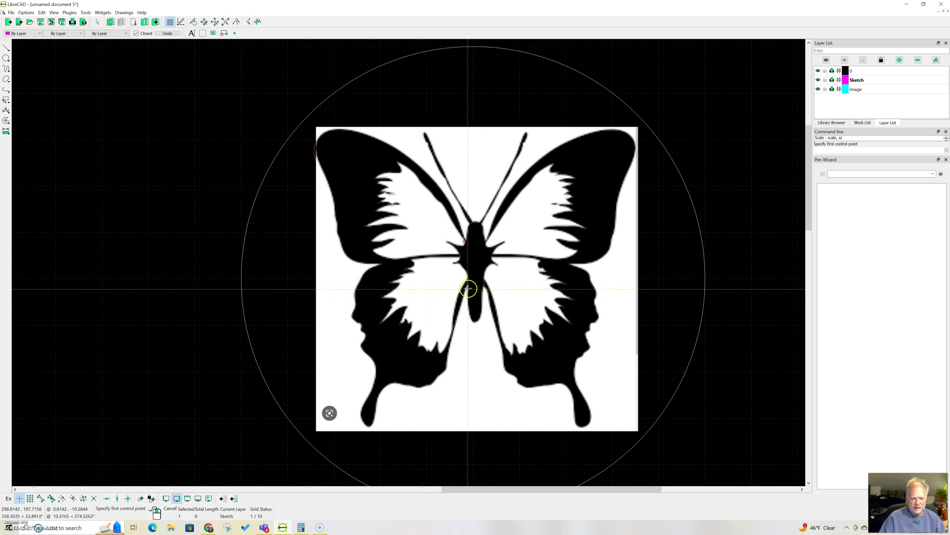
Start a closed spline at the body and trace the lower left wing's inner and bottom edges to the tail.
click(460, 315)
click(450, 353)
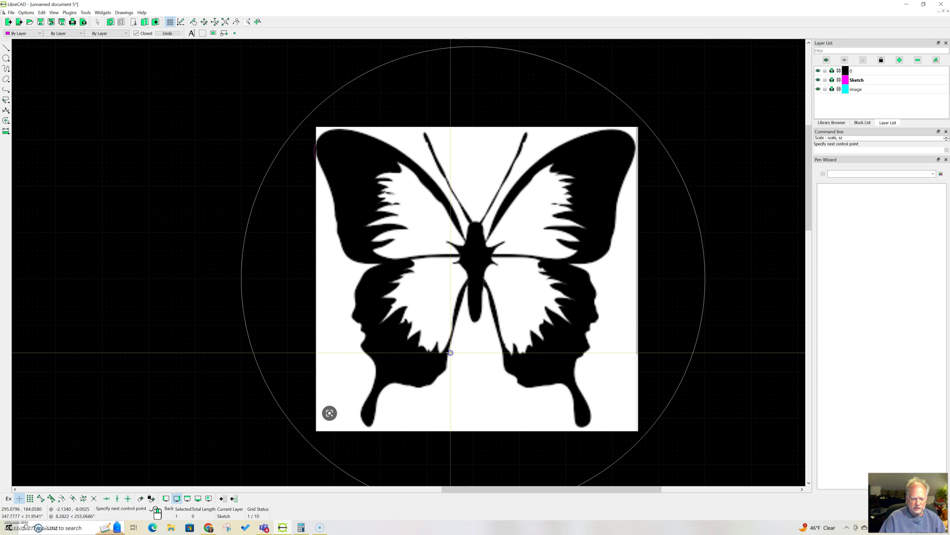
click(447, 366)
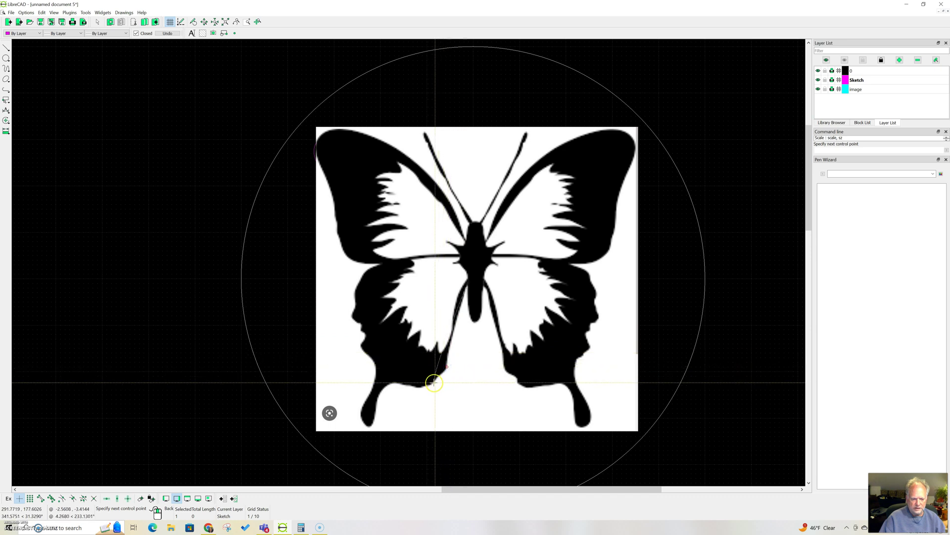
click(434, 382)
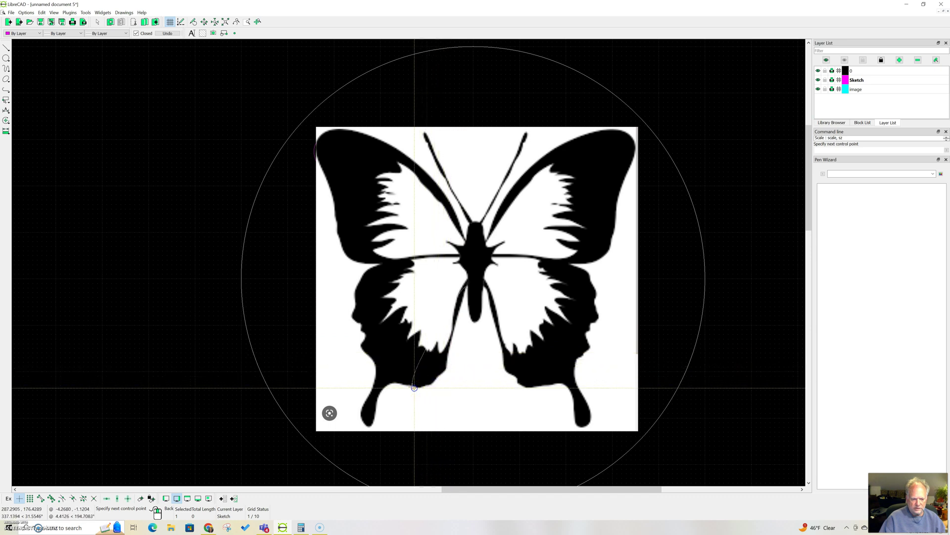
click(392, 384)
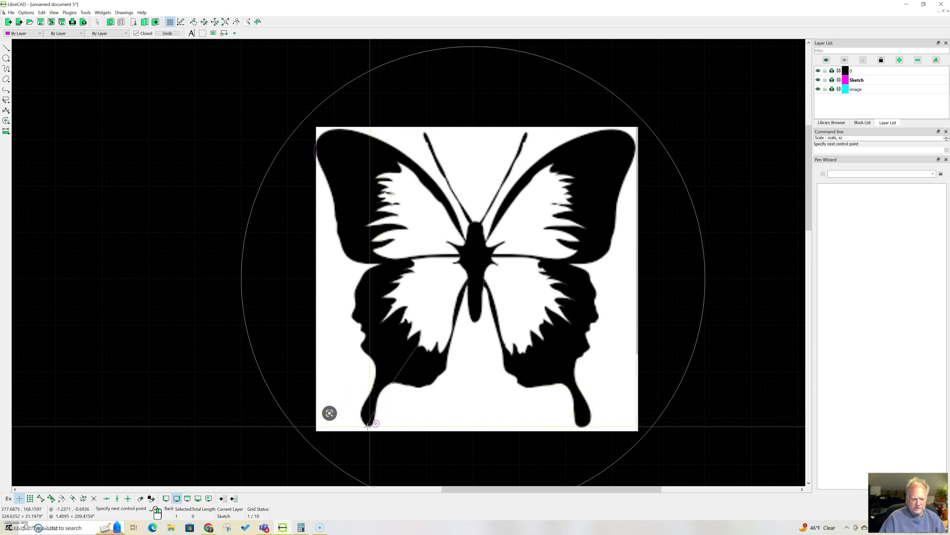
Continue the spline around the tail and up the lower left wing's wavy outer edge to its upper corner.
click(359, 413)
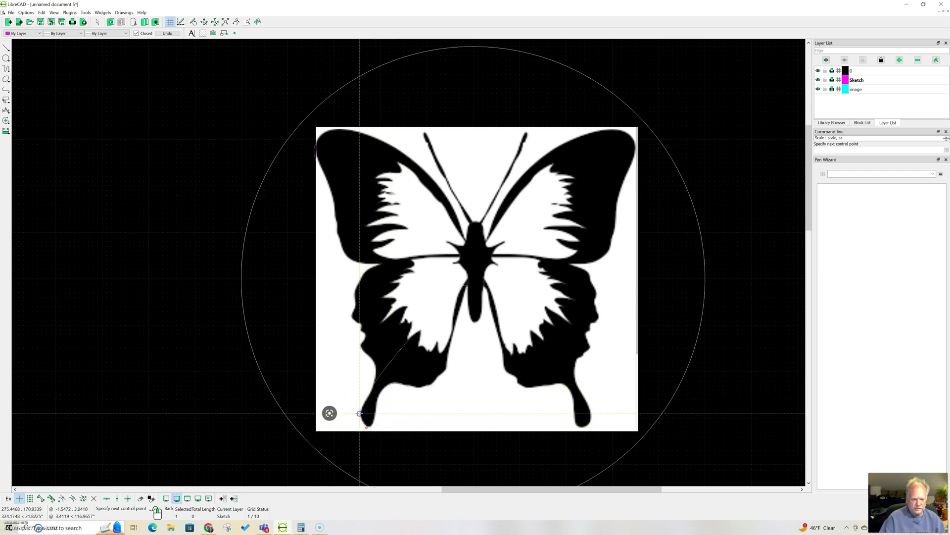
click(373, 381)
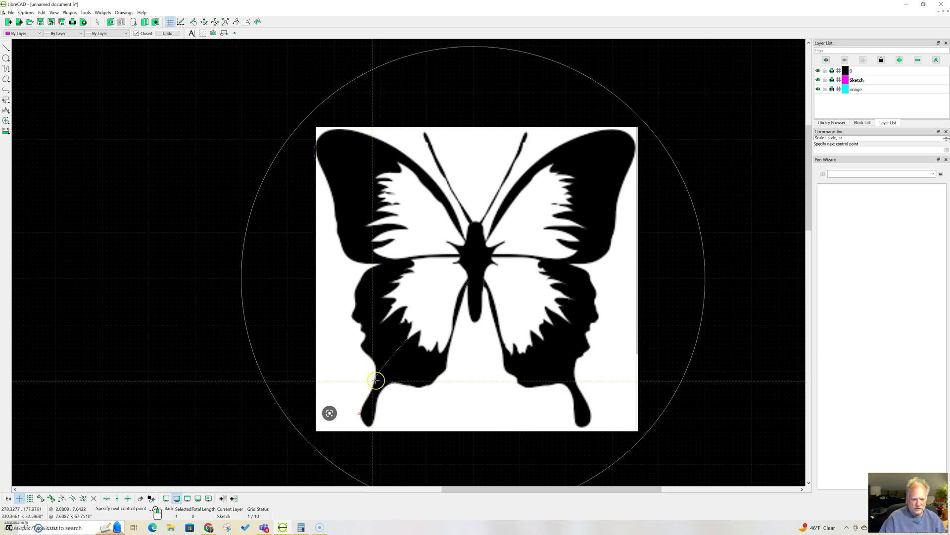
click(361, 351)
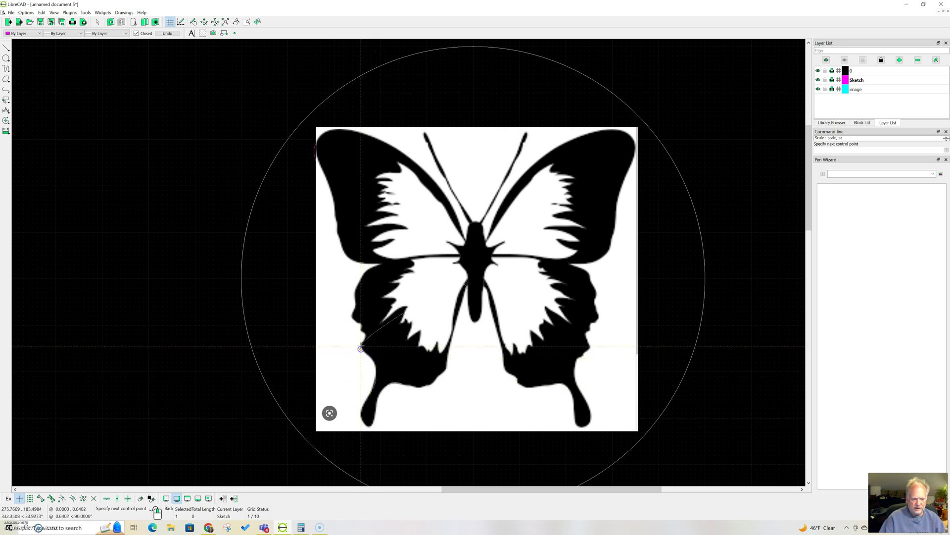
click(365, 333)
click(359, 325)
click(358, 283)
click(370, 268)
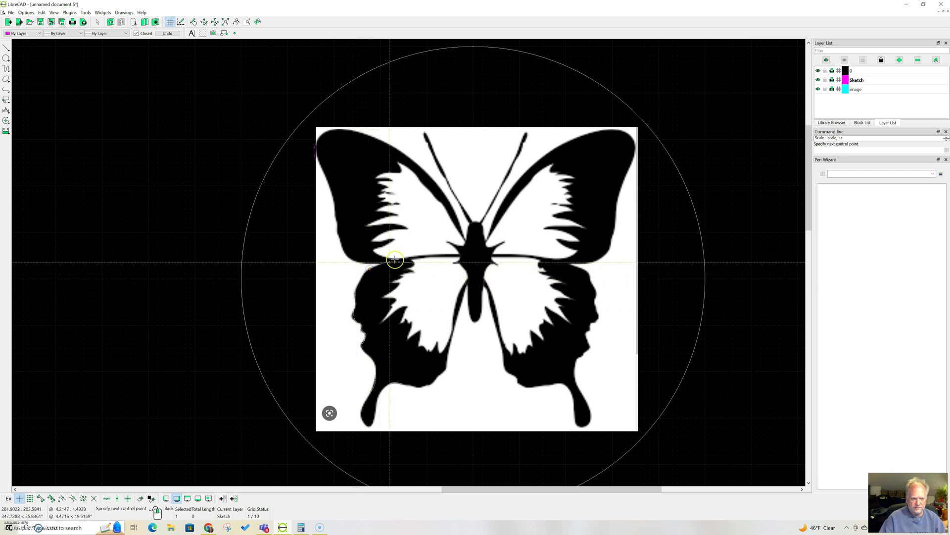
Trace the lower left wing's top edge and the small spike by the body, finishing the closed spline.
click(432, 258)
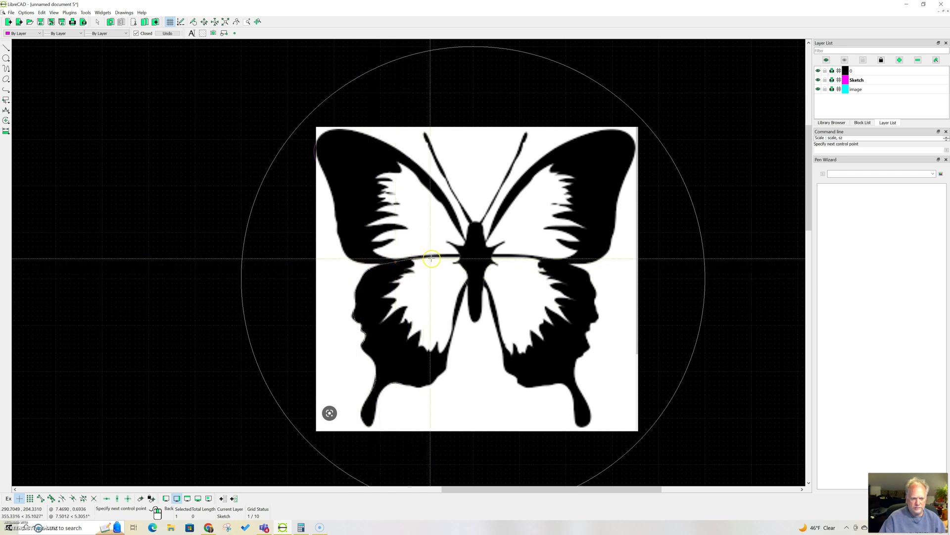
click(456, 258)
click(453, 264)
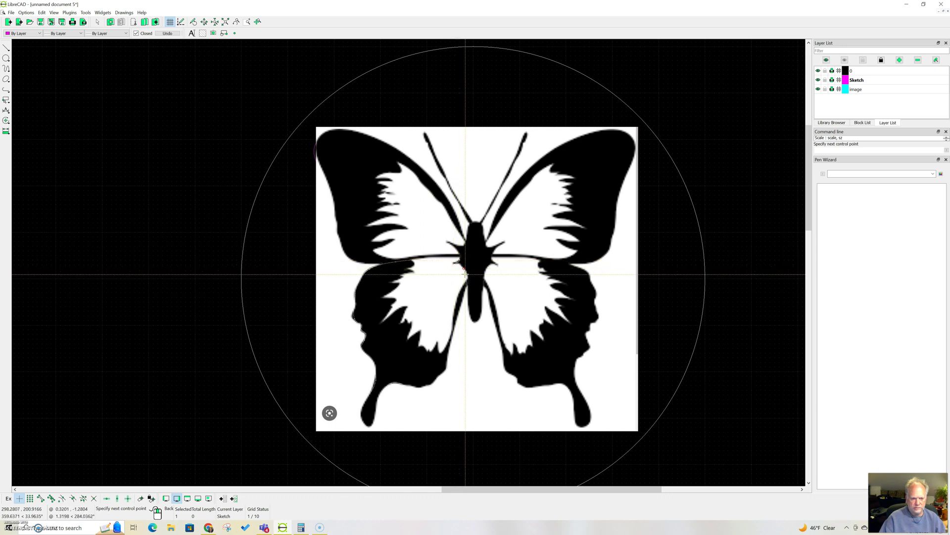
click(467, 279)
right_click(467, 285)
Hide the image layer to inspect both left wing outlines, and show it again.
click(871, 145)
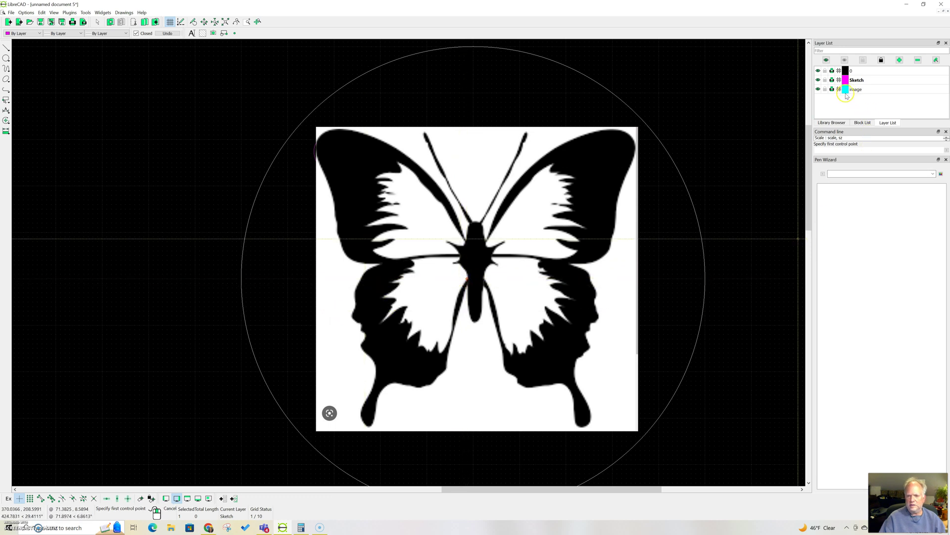
click(818, 89)
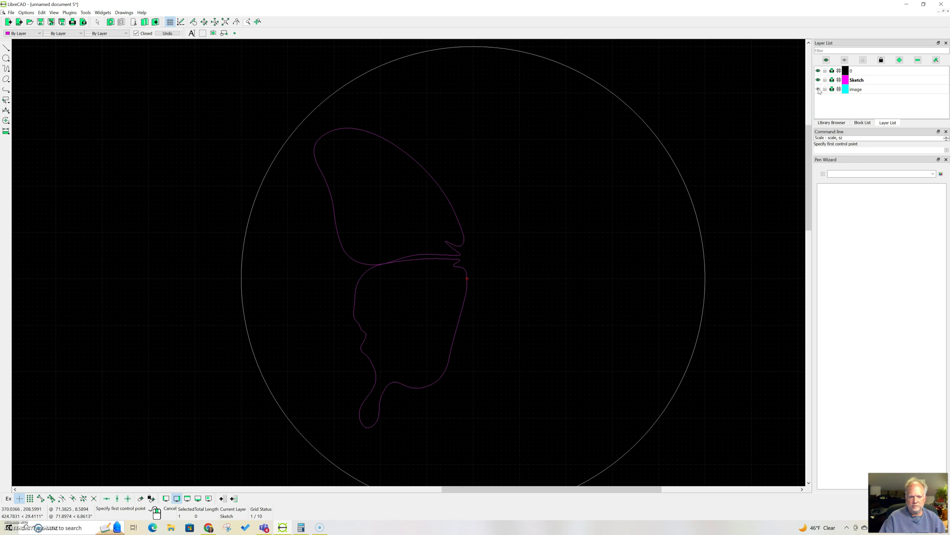
click(819, 90)
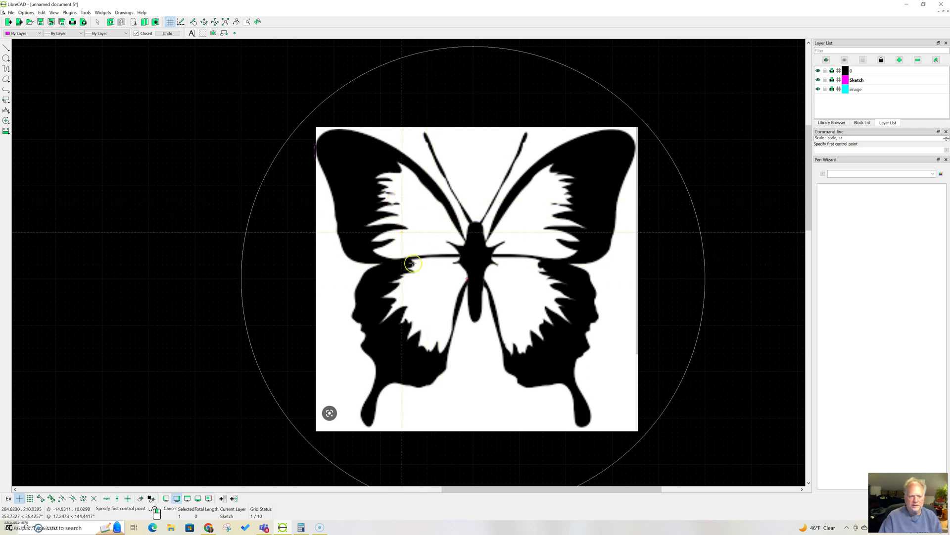
Start a closed spline around the upper left wing's white area, tracing its upper edge and jagged outer edge.
click(448, 217)
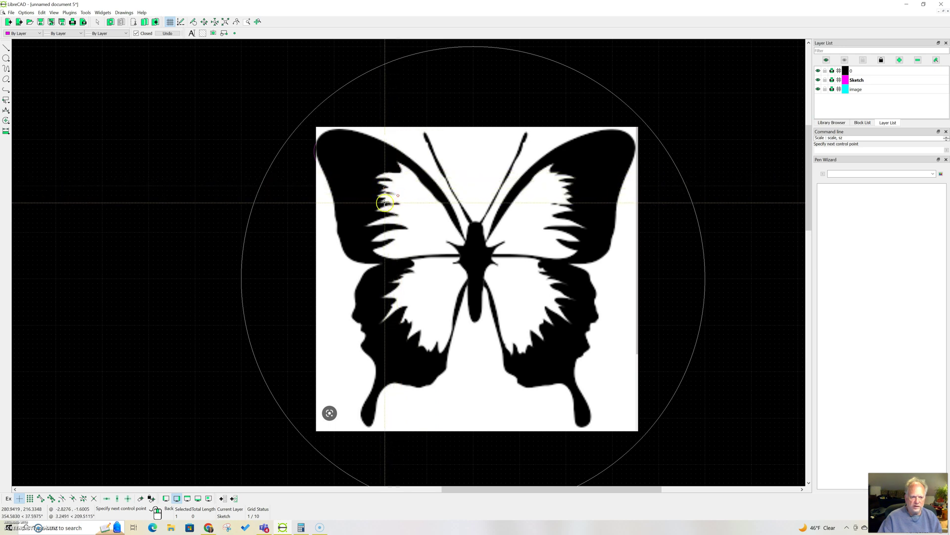
click(401, 216)
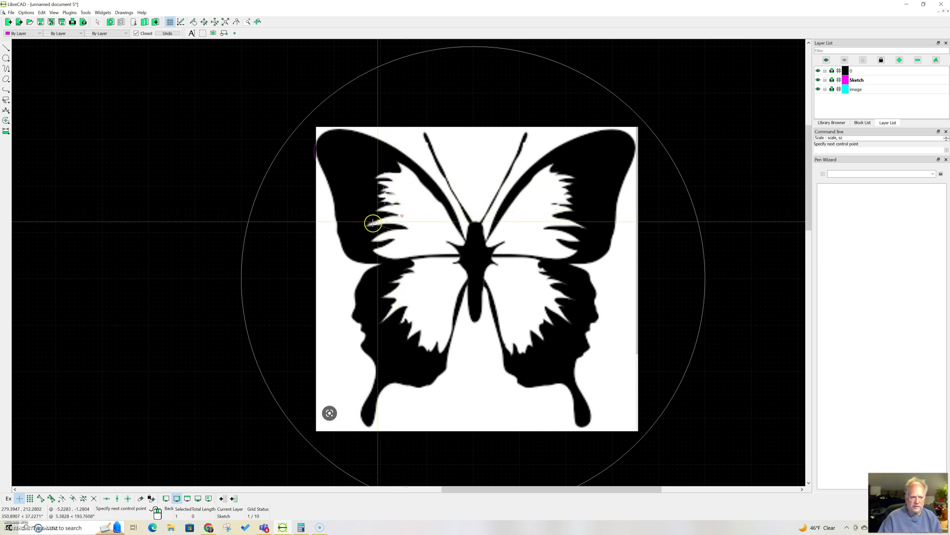
click(401, 226)
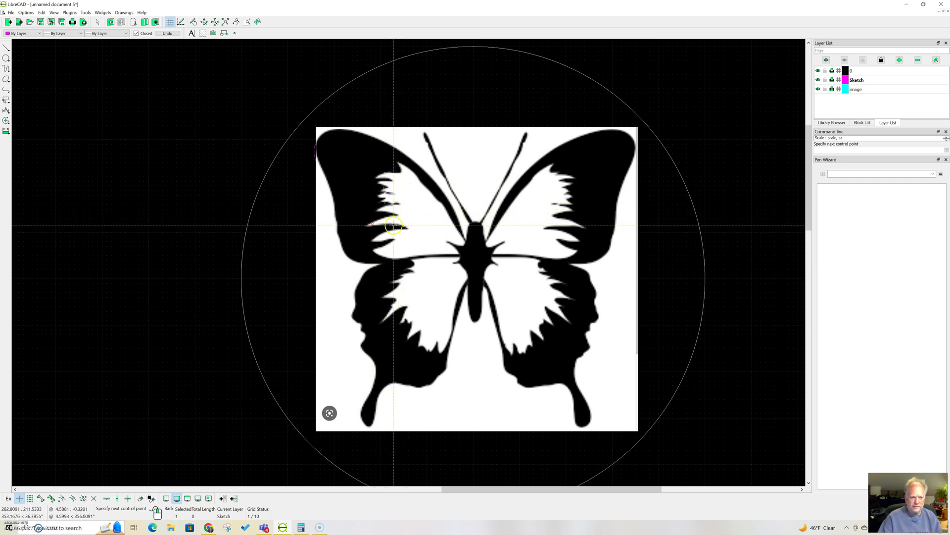
click(383, 237)
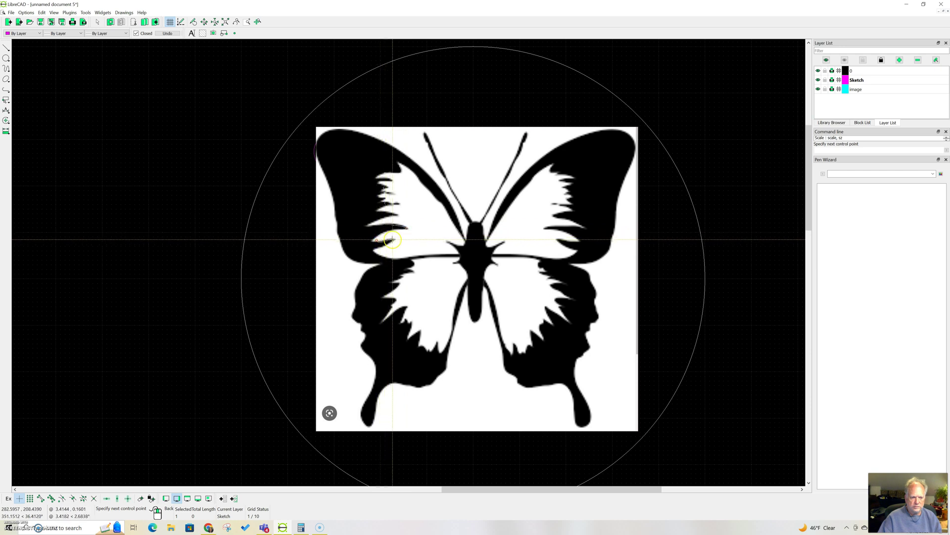
click(378, 248)
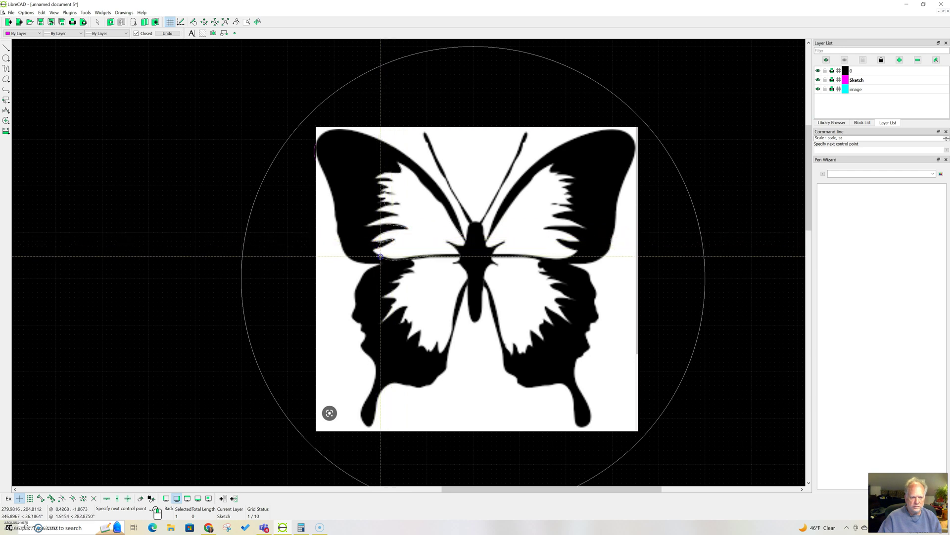
Finish the closed spline along the white area's lower edge and body spike, and check it with the image layer hidden.
click(440, 251)
click(451, 252)
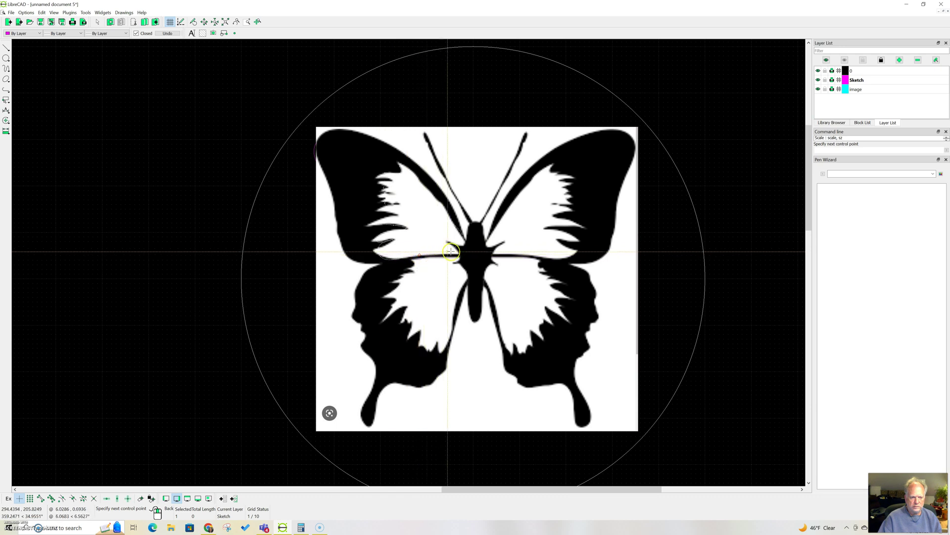
click(445, 240)
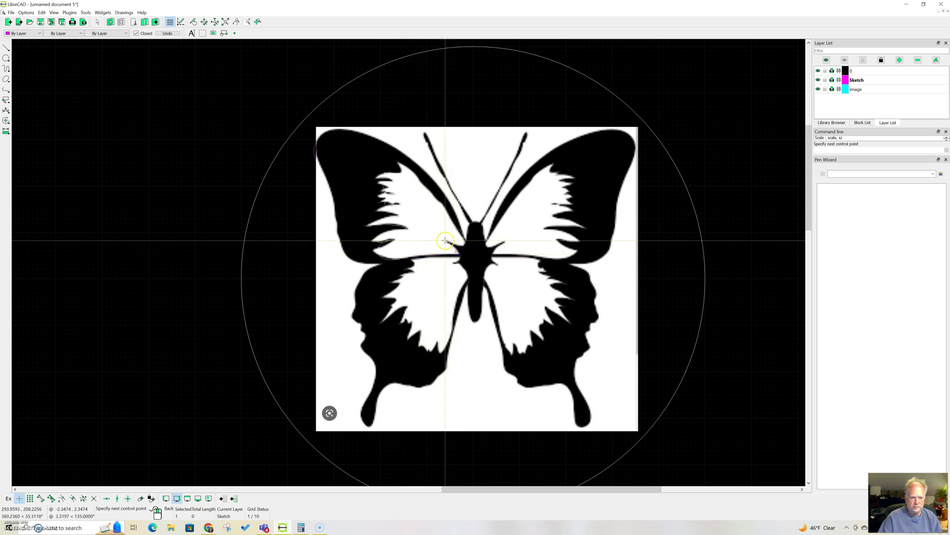
click(461, 244)
right_click(460, 243)
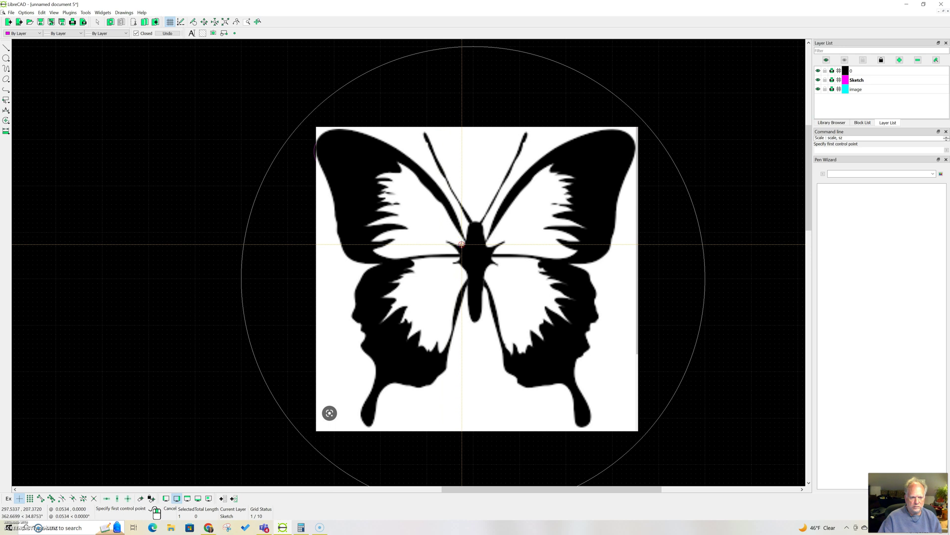
click(818, 89)
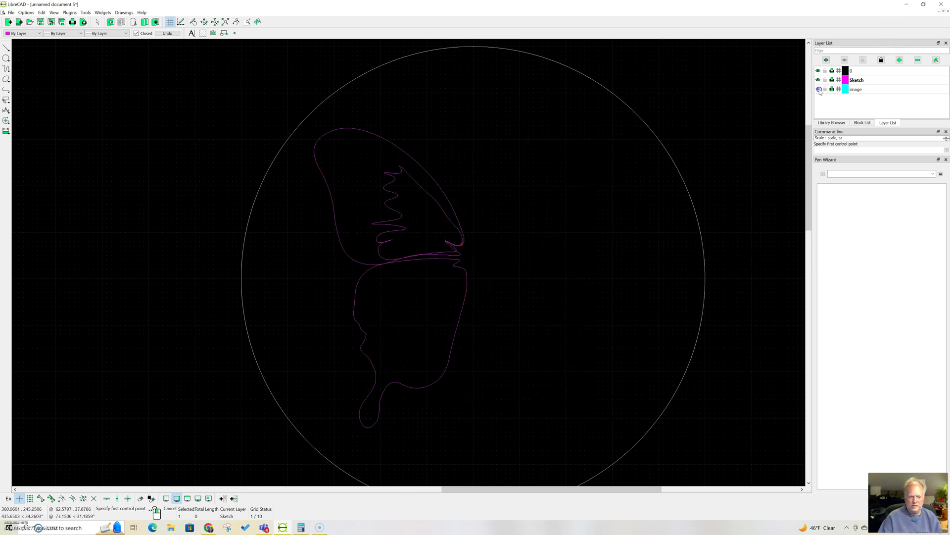
click(818, 90)
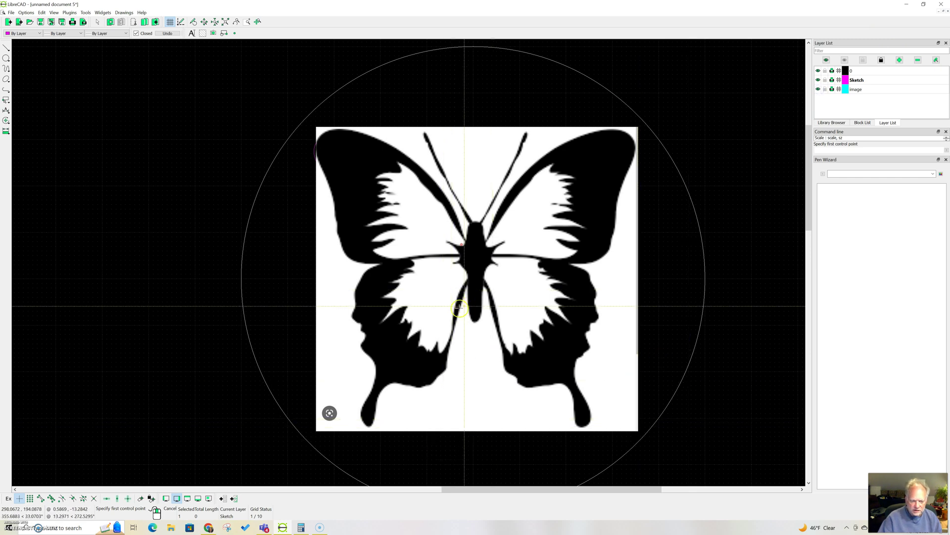
Start a closed spline around the lower left wing's white area, tracing from the body down and along its jagged bottom edge.
click(467, 280)
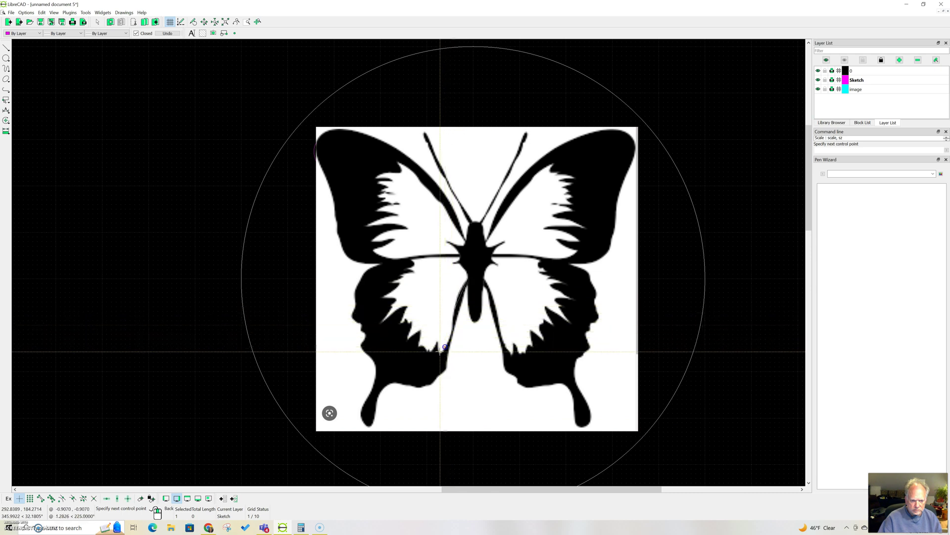
click(437, 344)
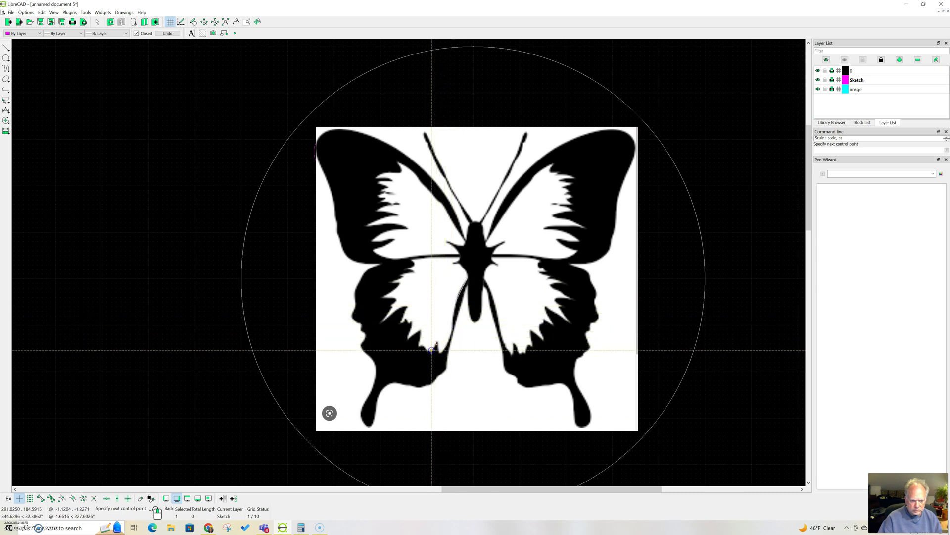
click(427, 348)
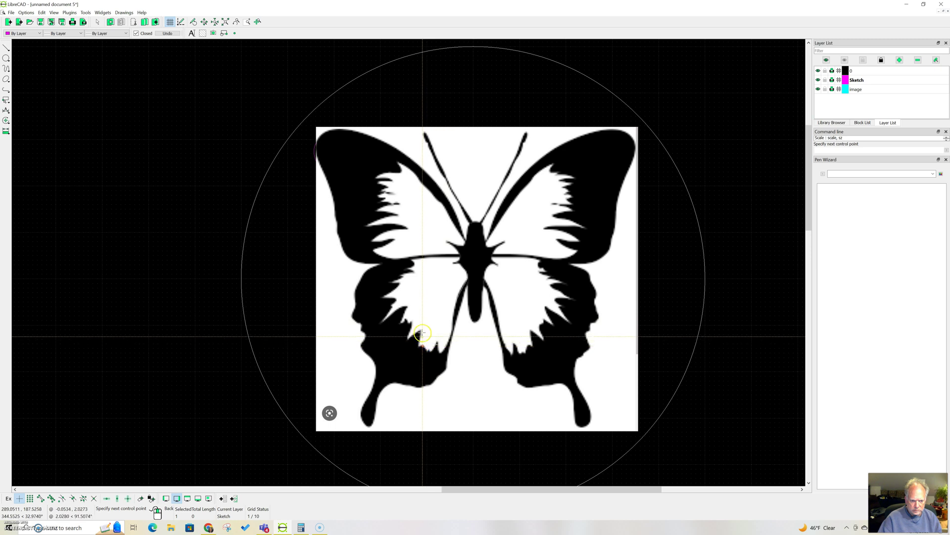
click(409, 339)
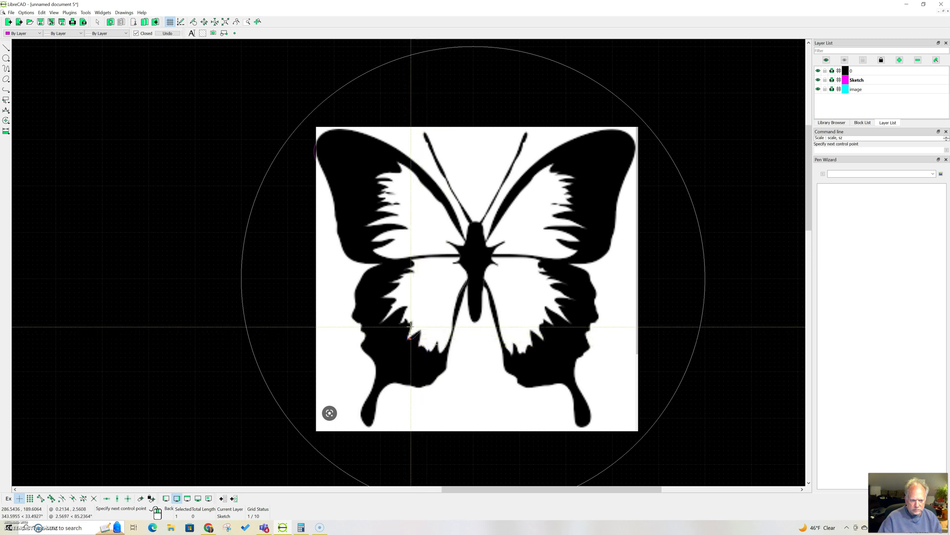
click(404, 325)
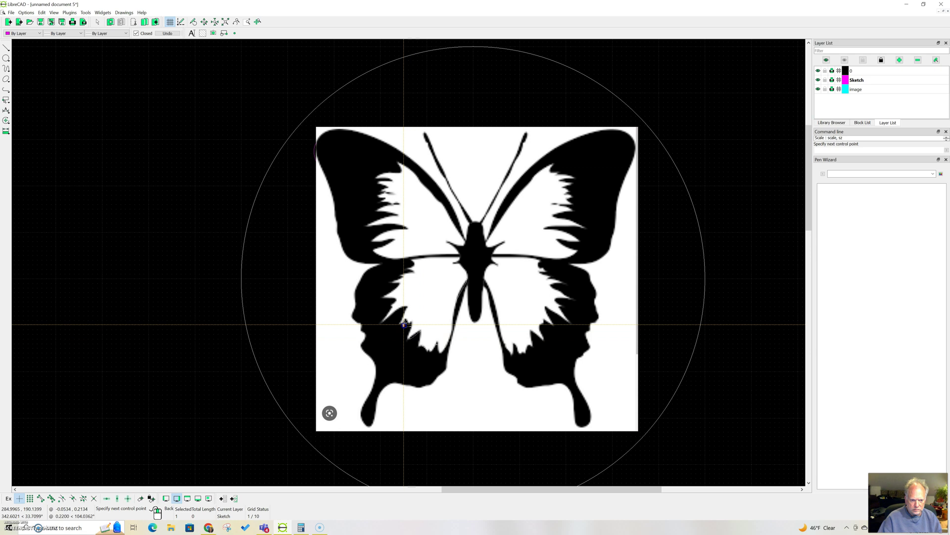
Continue the spline up the jagged outer edge of the lower left wing's white area.
click(408, 305)
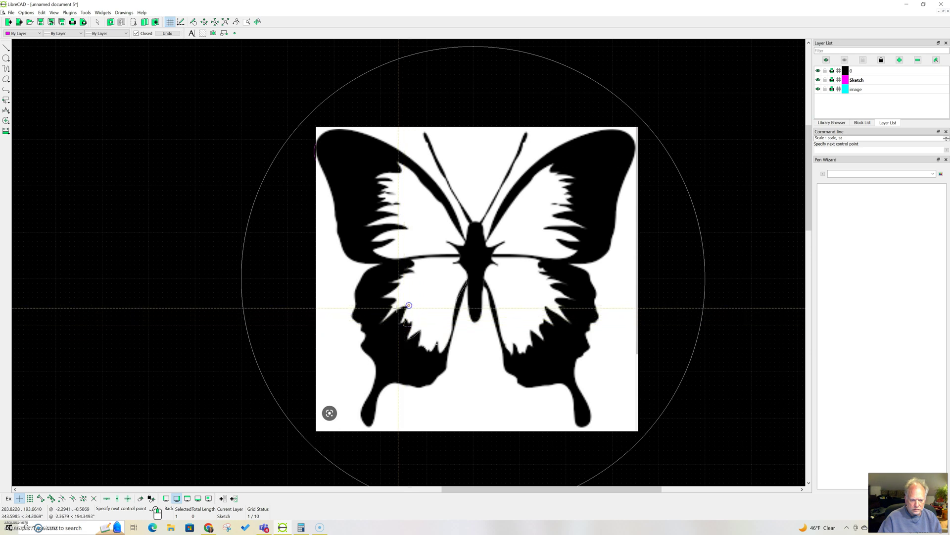
click(389, 312)
click(397, 304)
click(388, 297)
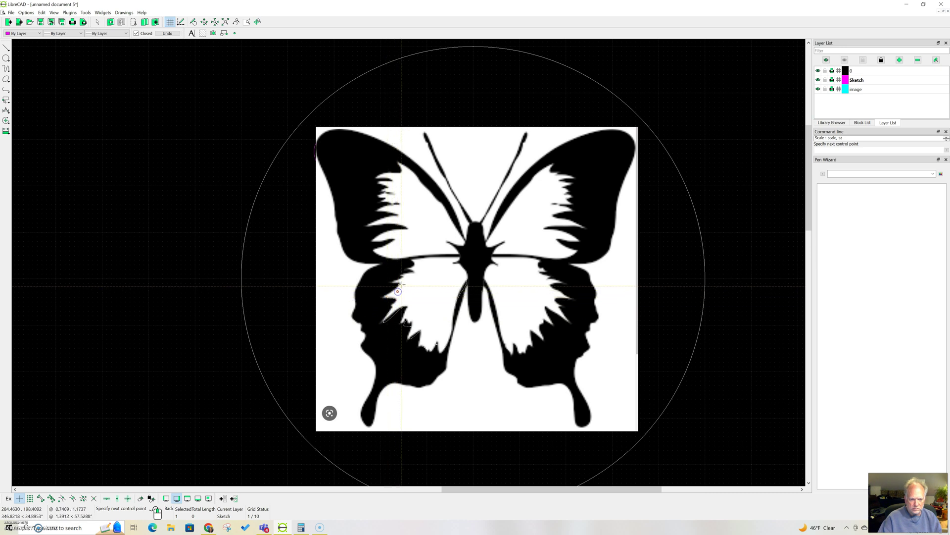
click(396, 283)
click(401, 280)
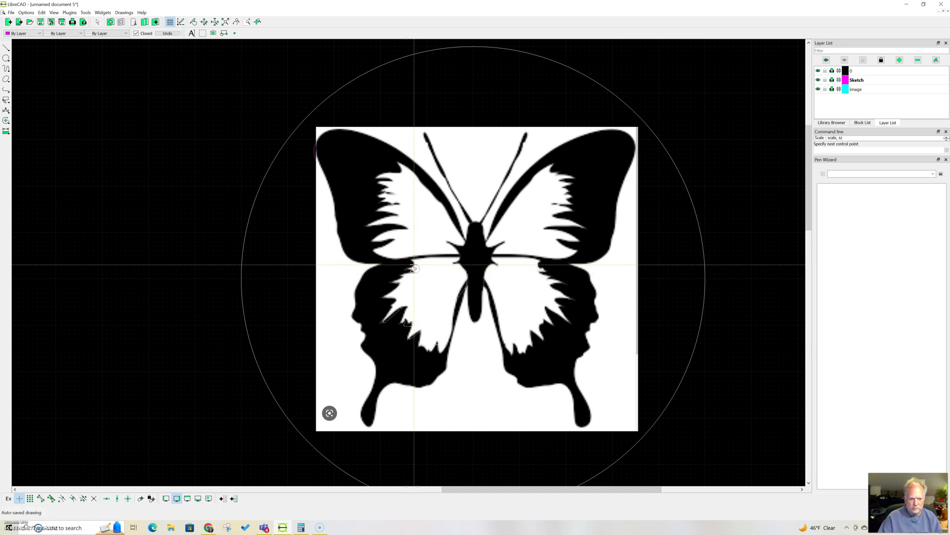
Trace the top edge of the lower left wing's white area to the body spike and finish the closed spline.
click(415, 266)
click(417, 261)
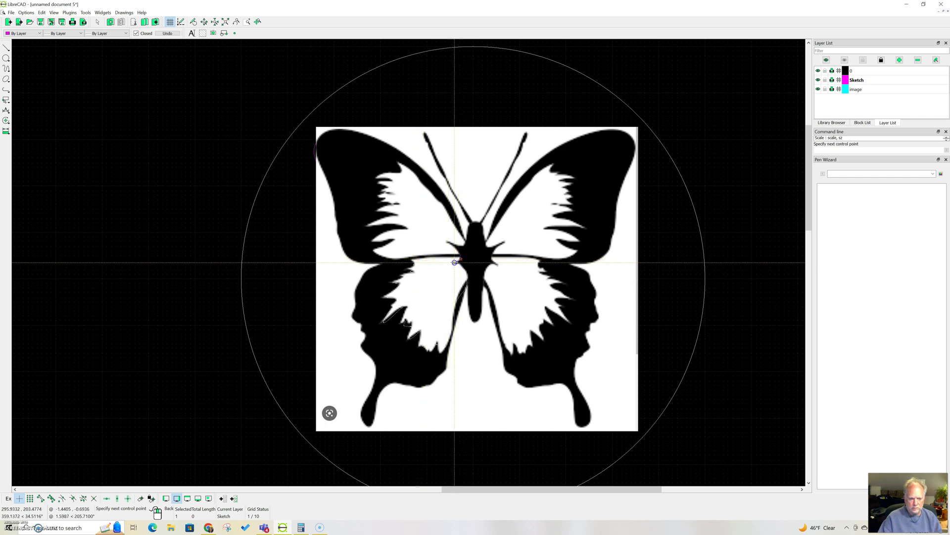
click(456, 263)
click(459, 267)
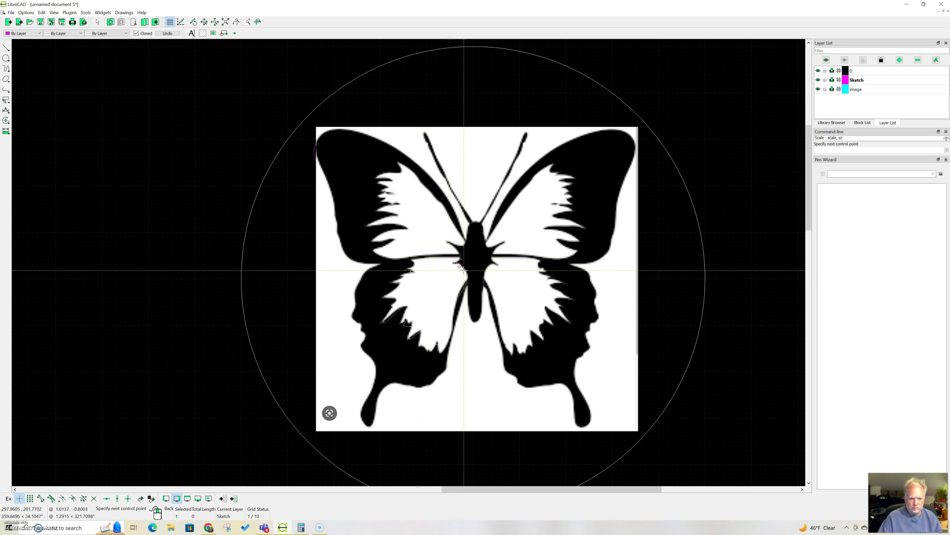
right_click(464, 270)
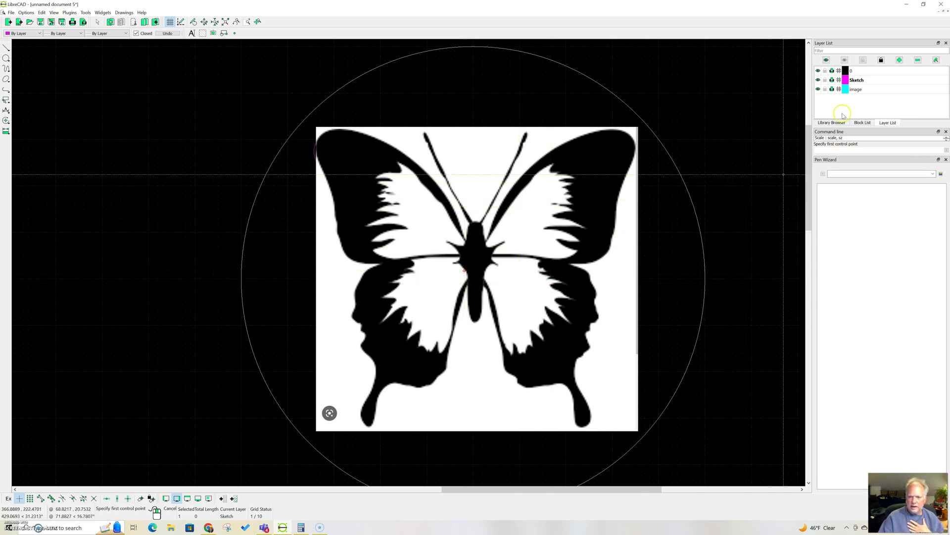
Start a closed spline at the tip of the butterfly's body and trace its left side up towards the head.
click(818, 88)
click(818, 87)
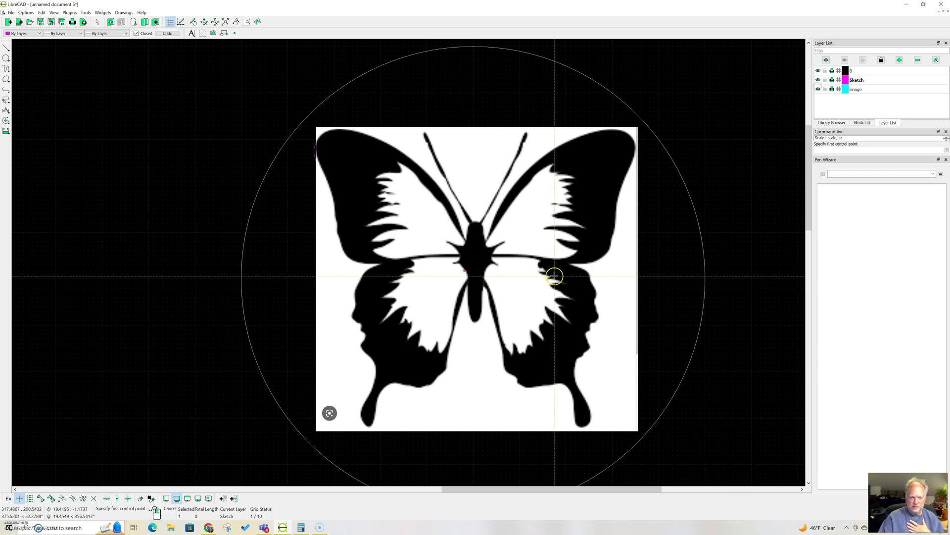
click(477, 322)
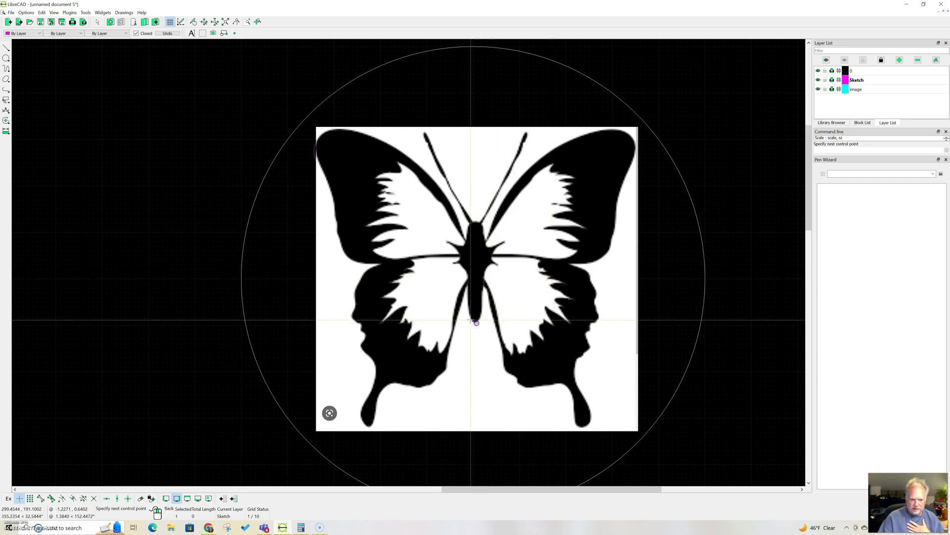
click(468, 316)
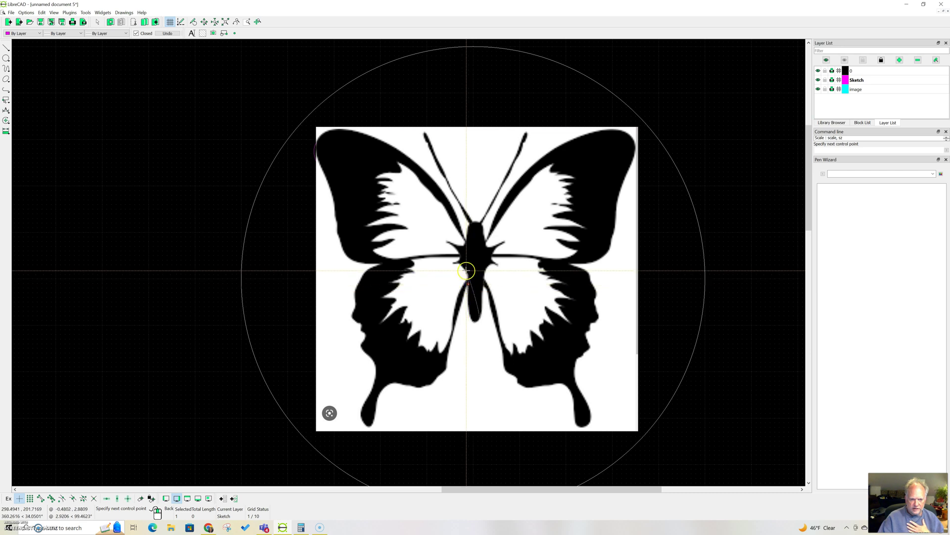
click(468, 239)
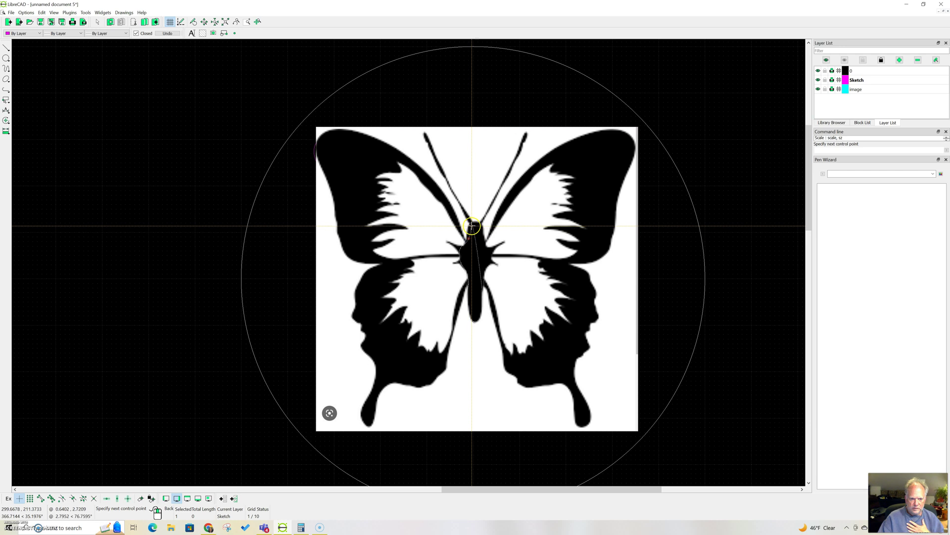
Continue the spline around the head and down the body's right side, finish it, and hide the image layer.
click(487, 232)
click(489, 249)
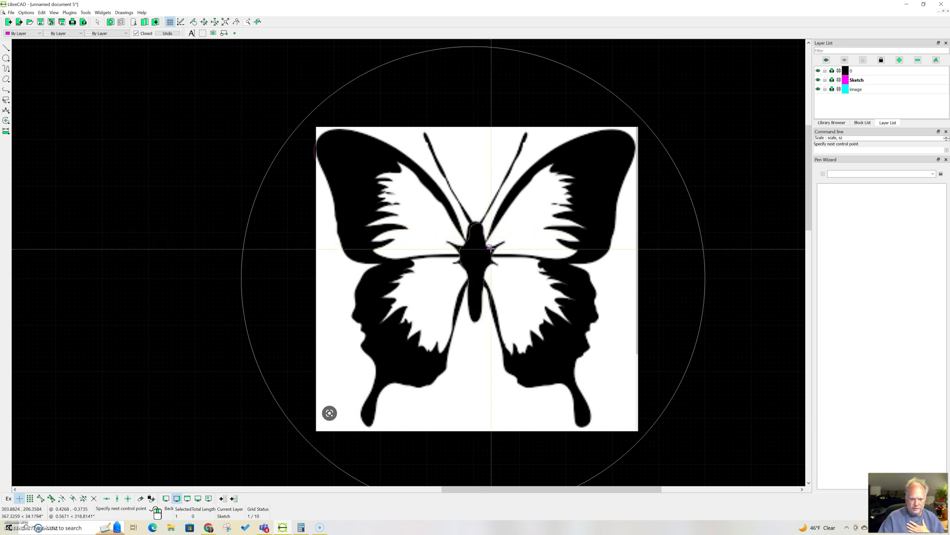
click(486, 272)
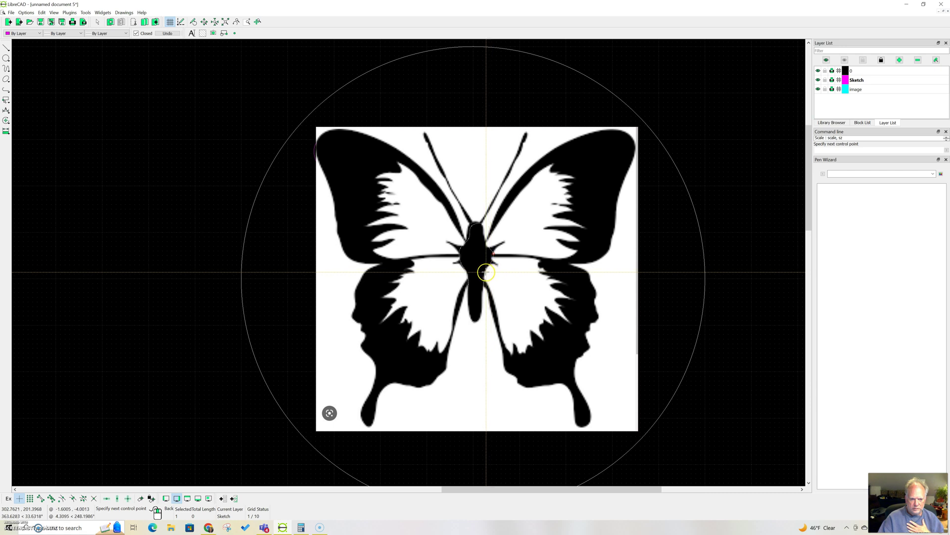
click(483, 314)
right_click(483, 314)
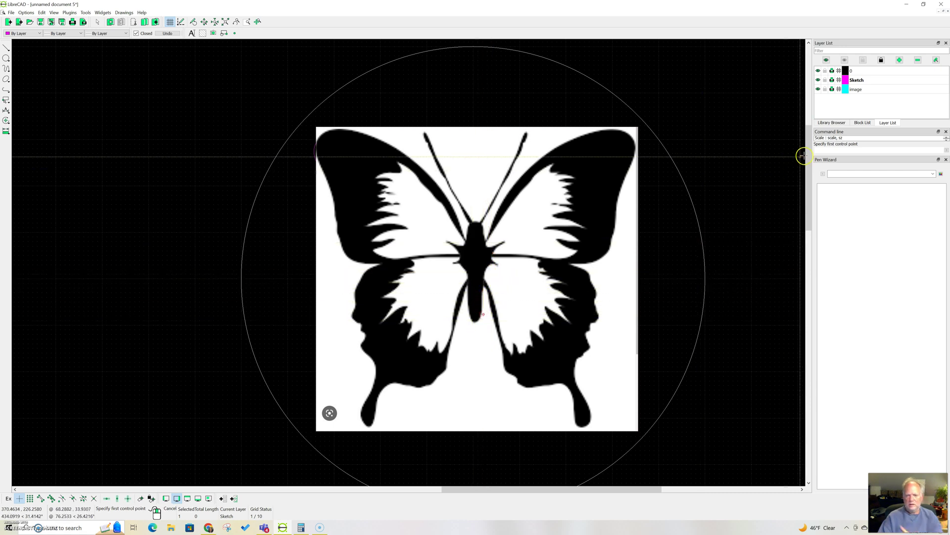
click(818, 94)
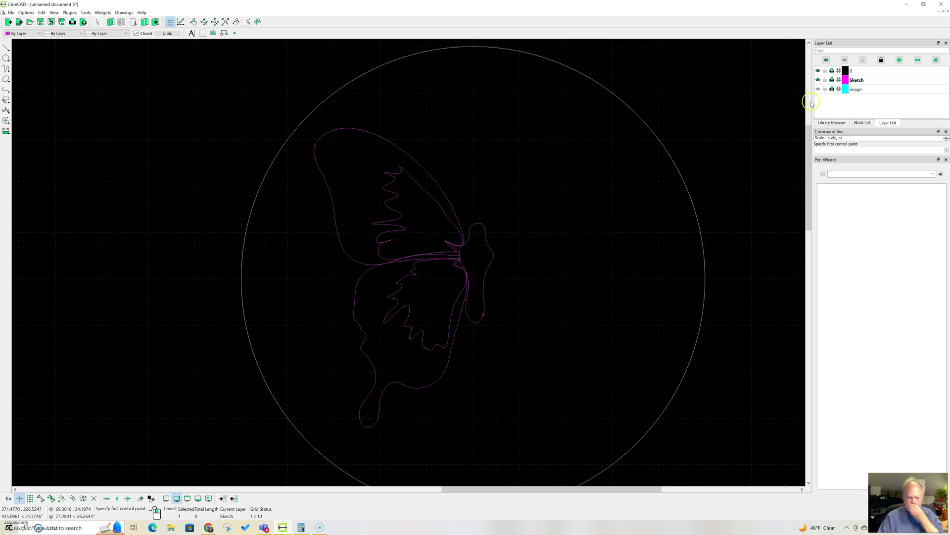
right_click(21, 207)
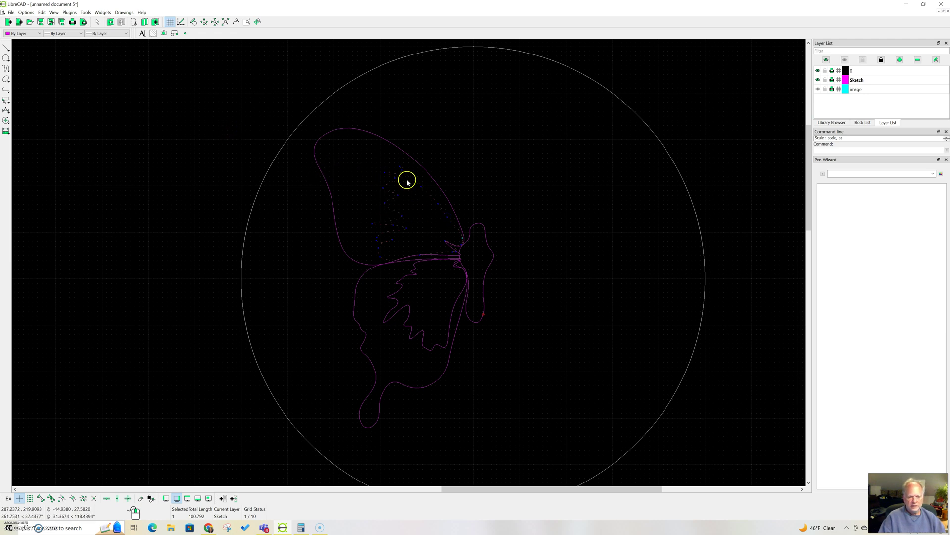
Make three copies of the upper left wing's inner outline with Move/Copy, each offset by -2, 2 towards the wing tip.
click(5, 120)
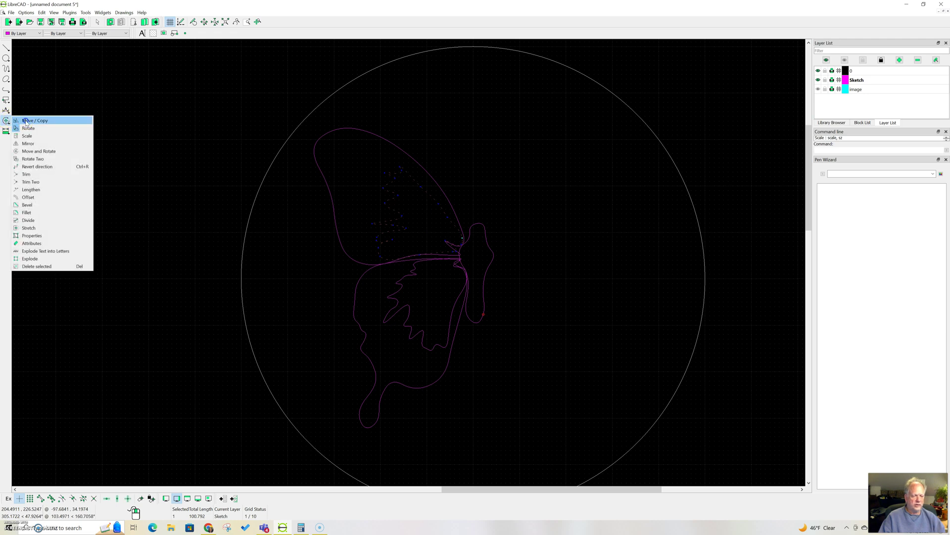
click(27, 121)
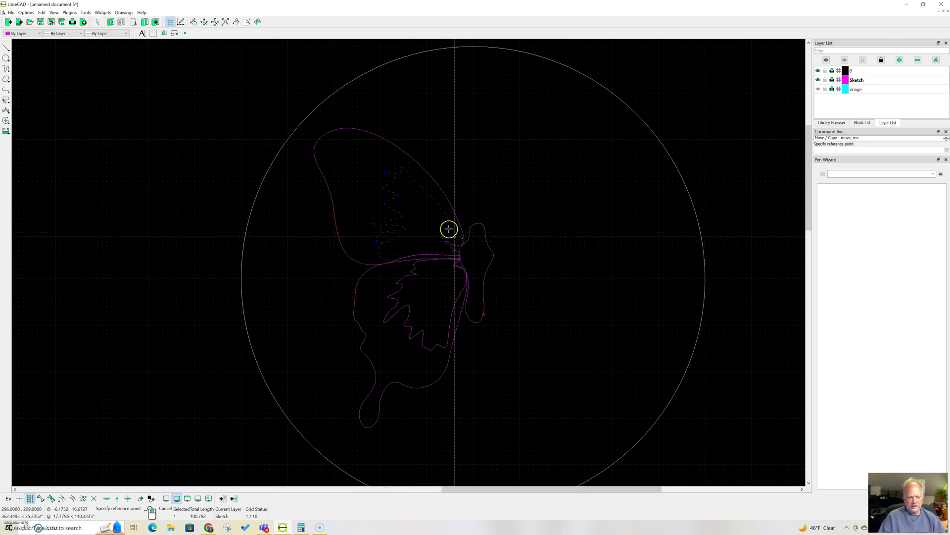
click(452, 250)
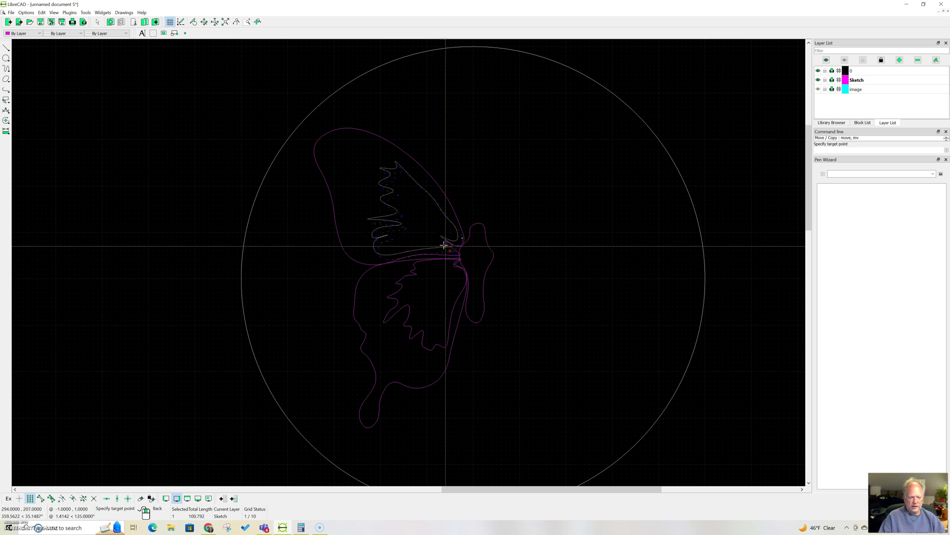
click(441, 241)
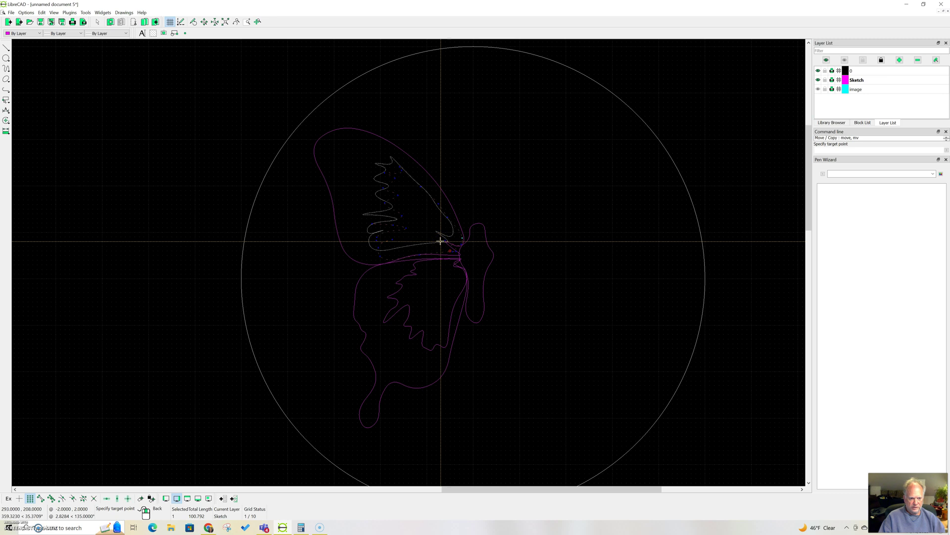
click(441, 241)
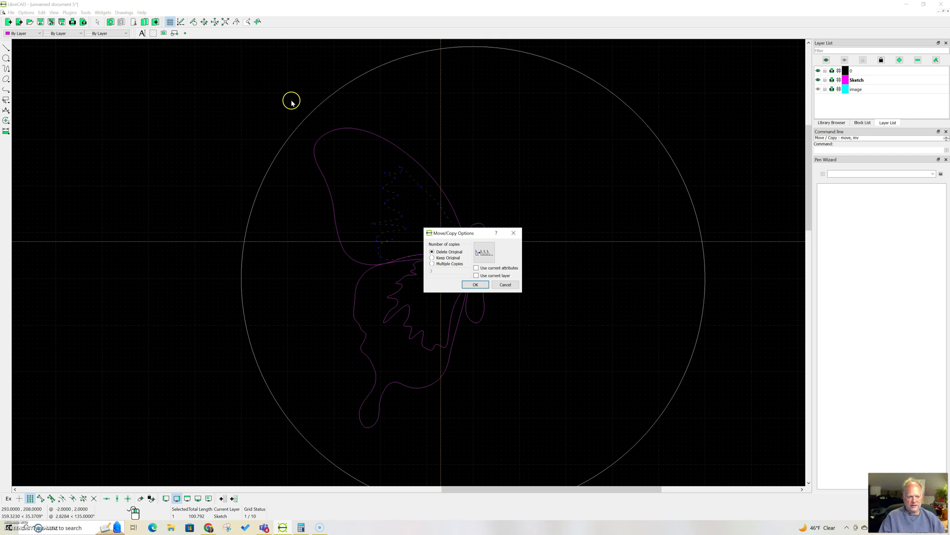
click(431, 264)
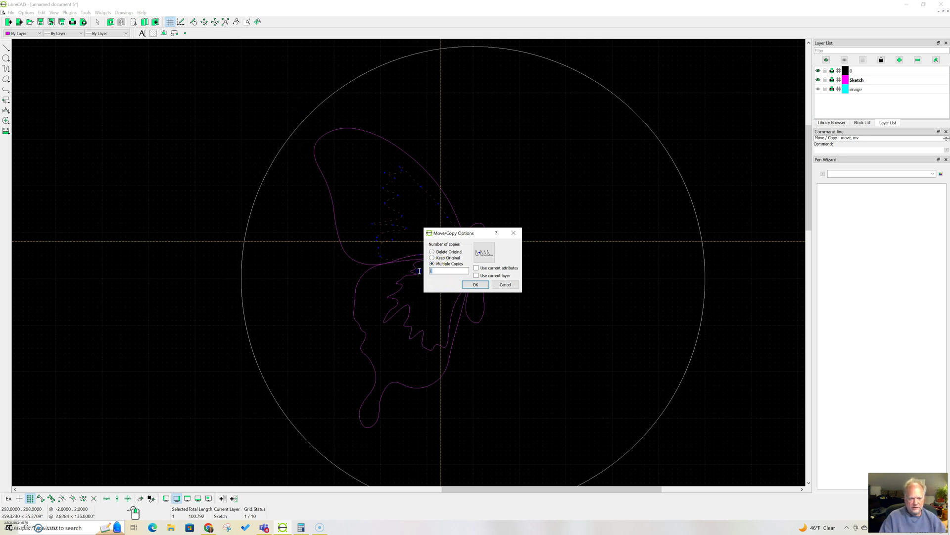
click(470, 286)
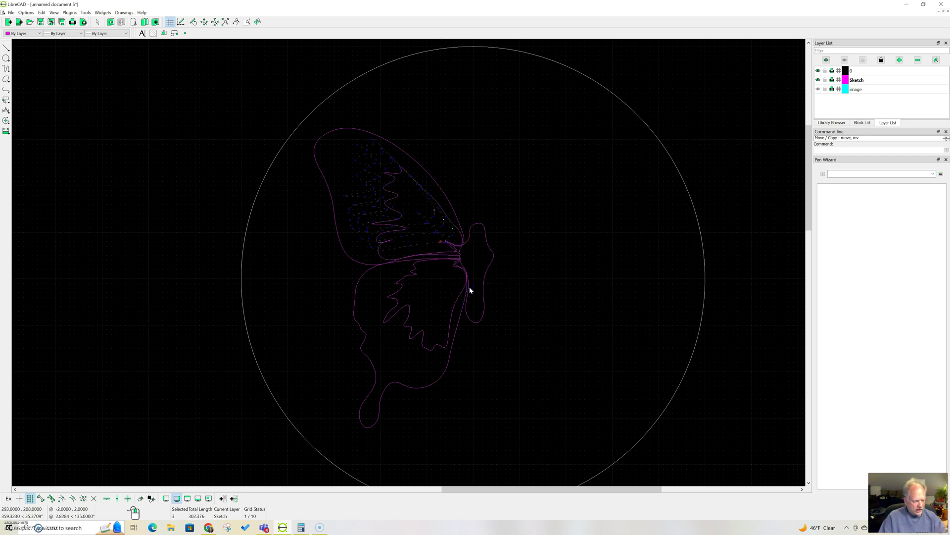
key(Escape)
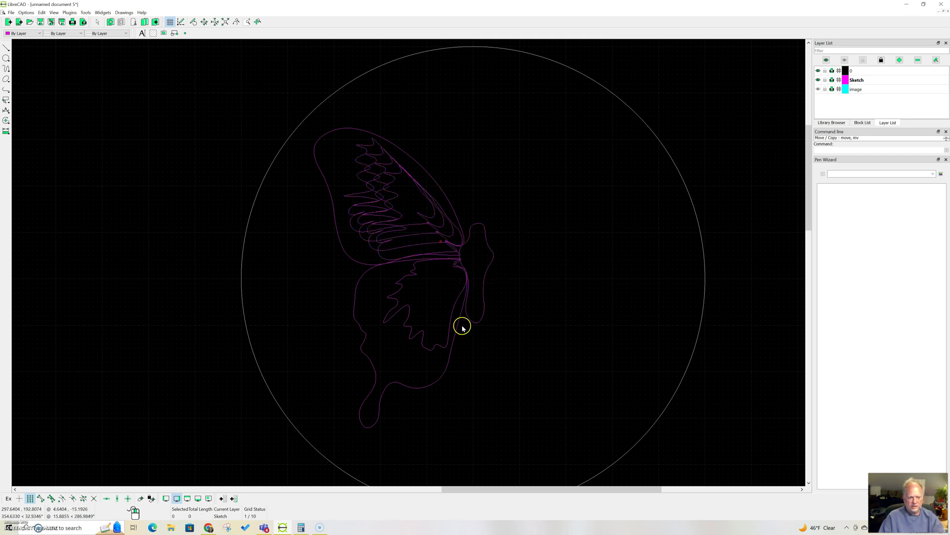
Make three copies of the lower left wing's inner outline with Move/Copy, each offset by -1, -2.
click(456, 304)
right_click(407, 281)
right_click(409, 282)
click(409, 277)
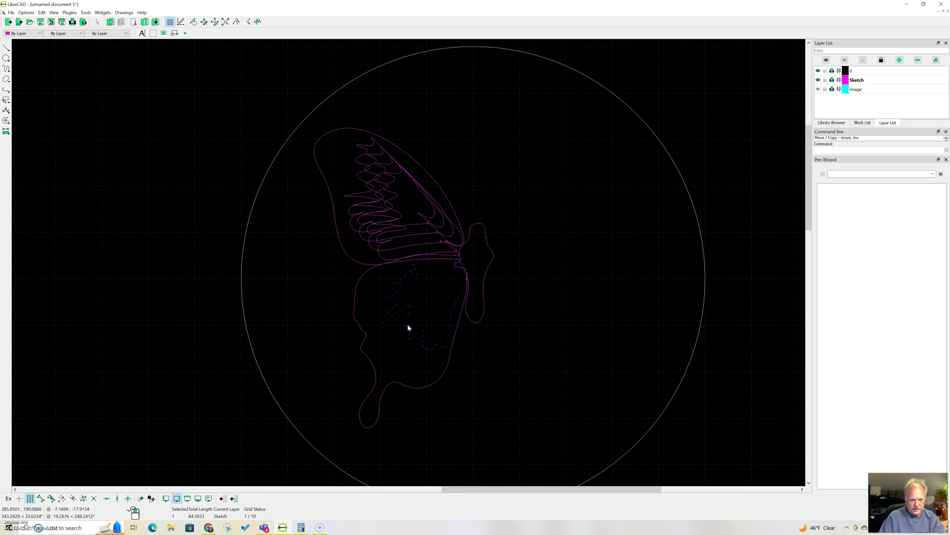
right_click(285, 271)
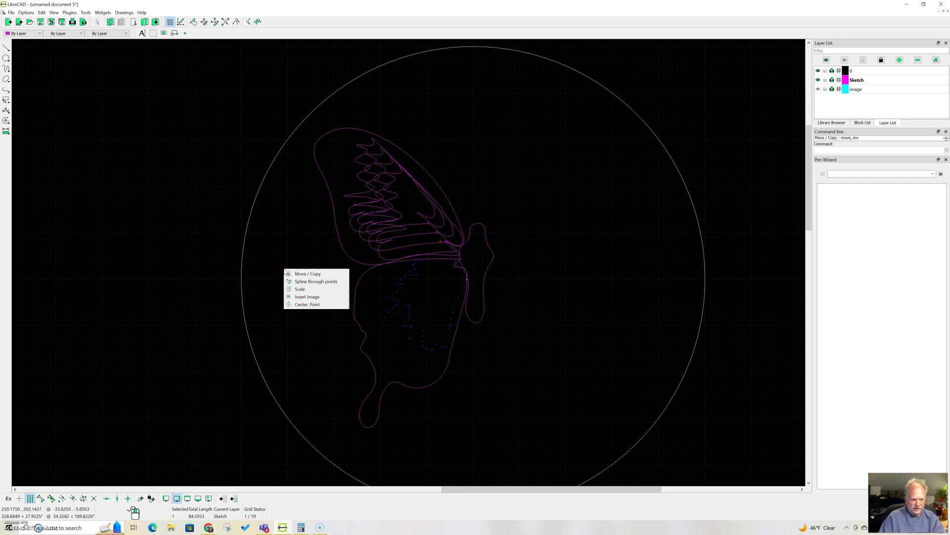
click(302, 274)
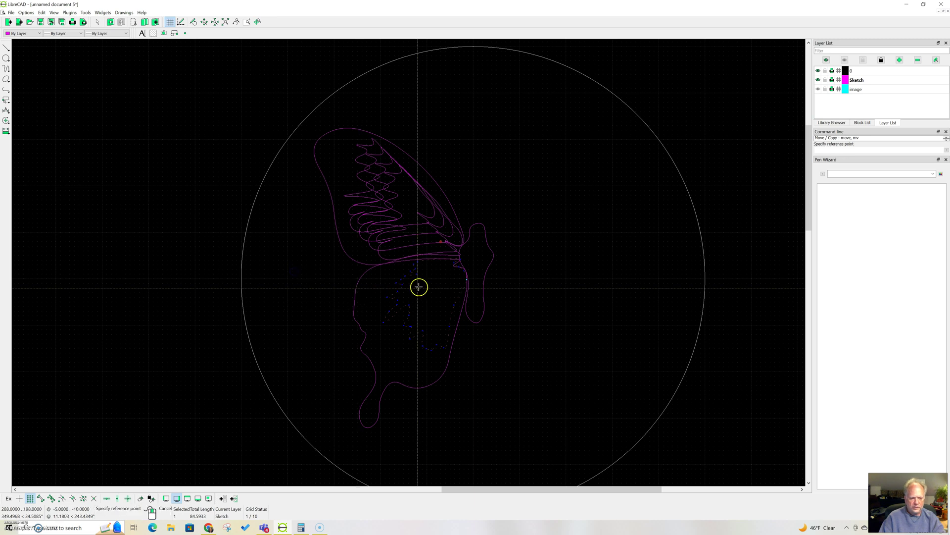
click(450, 264)
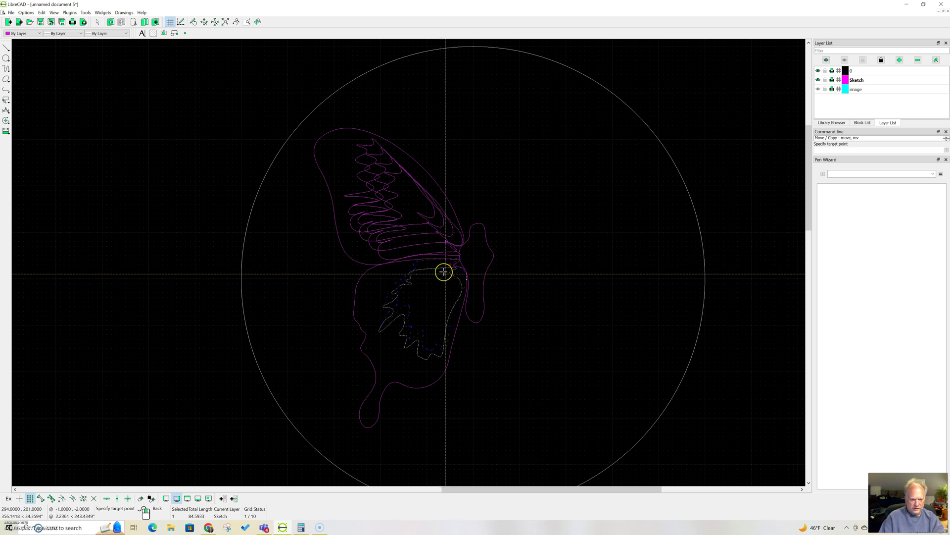
click(443, 271)
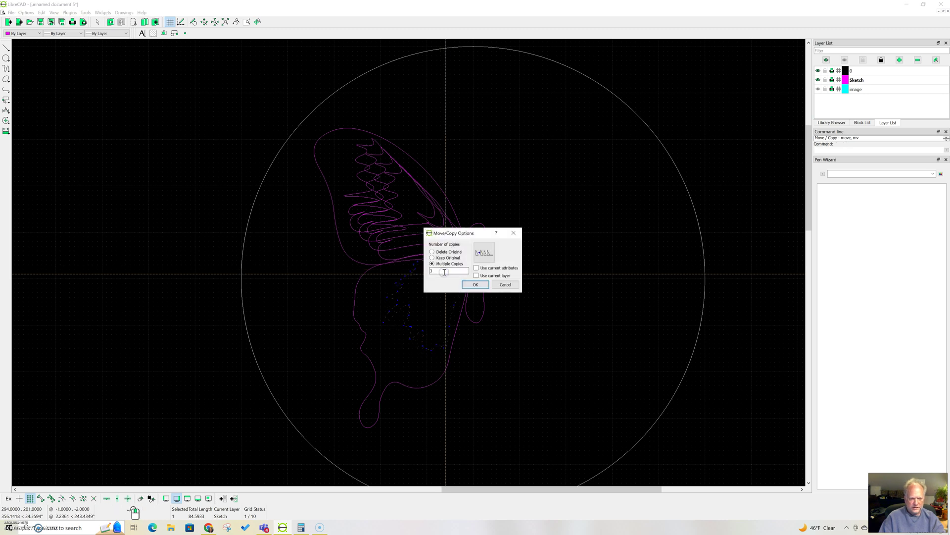
click(475, 285)
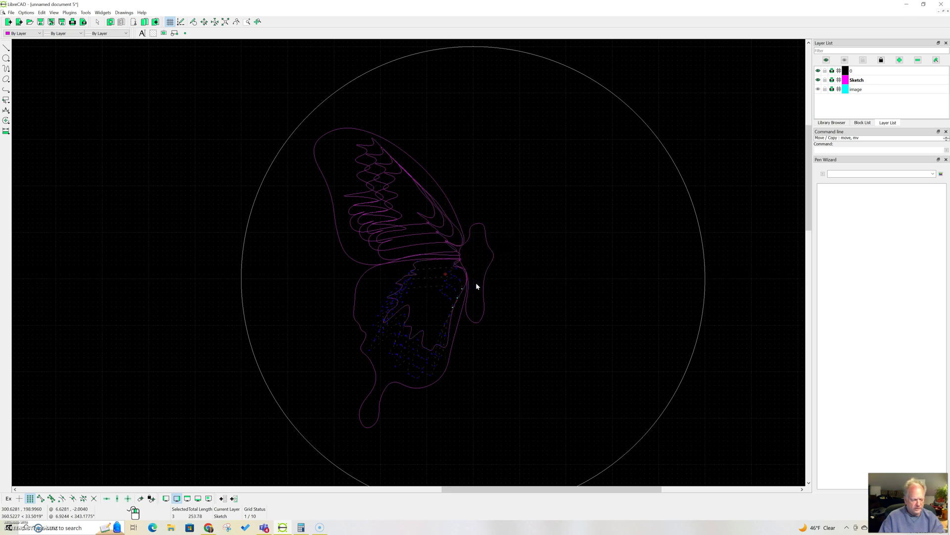
Mirror all left wing splines, excluding the body, across a vertical line at X 301 through the body, keeping the originals.
scroll(536, 313, down, 1)
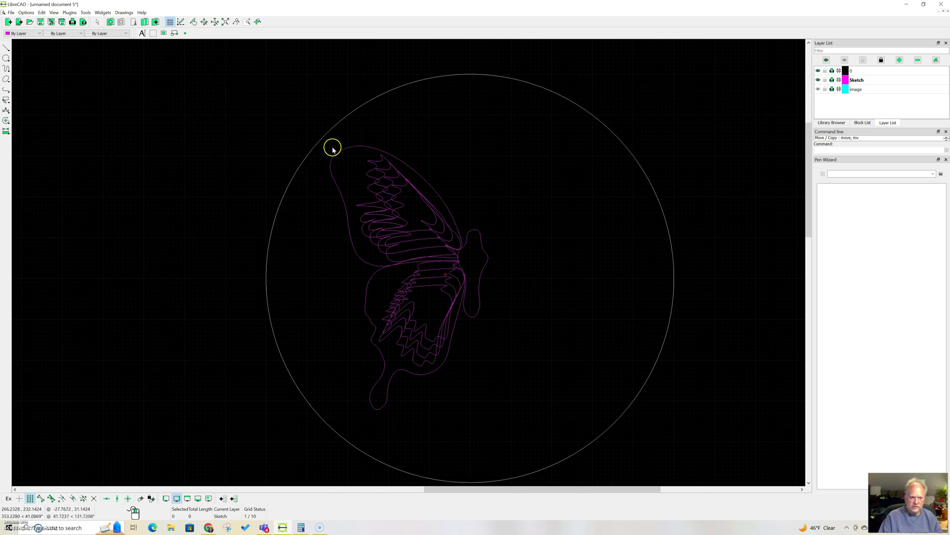
drag(307, 125, 511, 417)
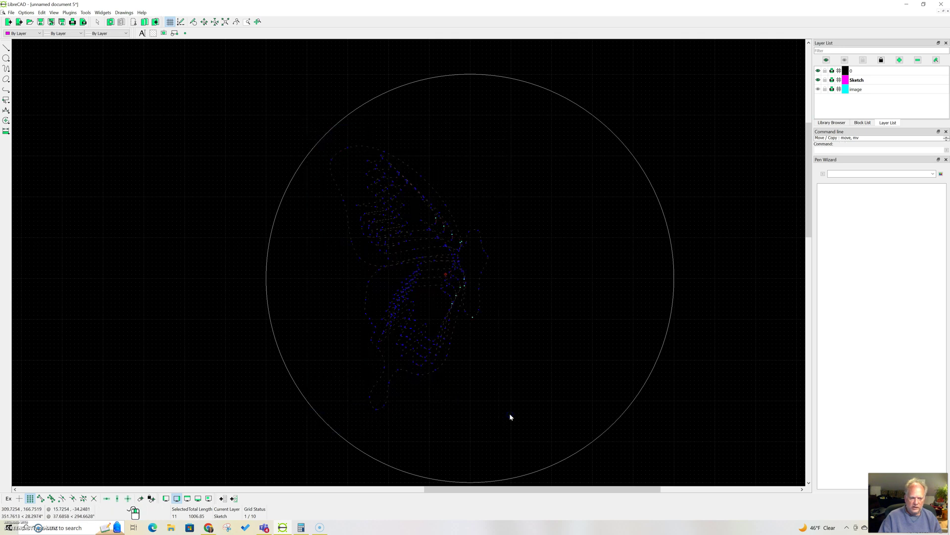
click(480, 293)
right_click(480, 291)
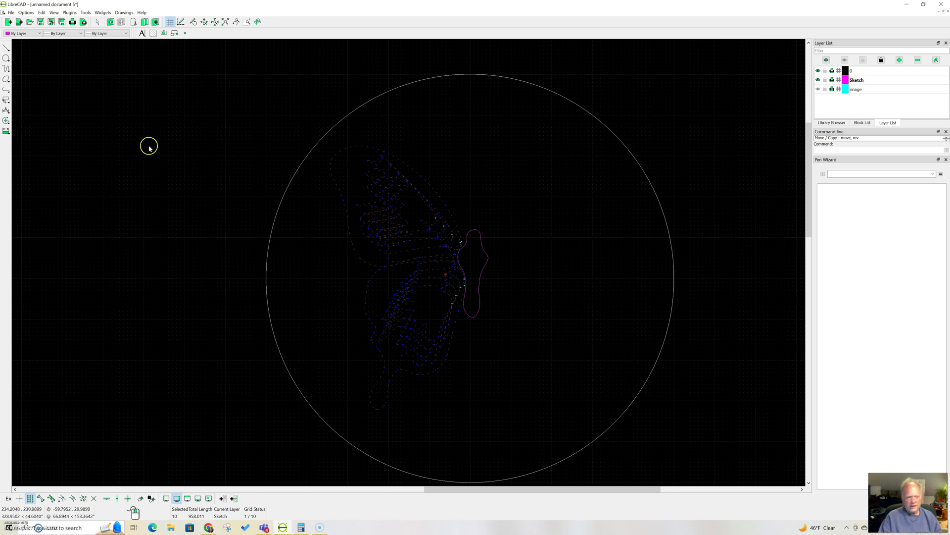
click(5, 123)
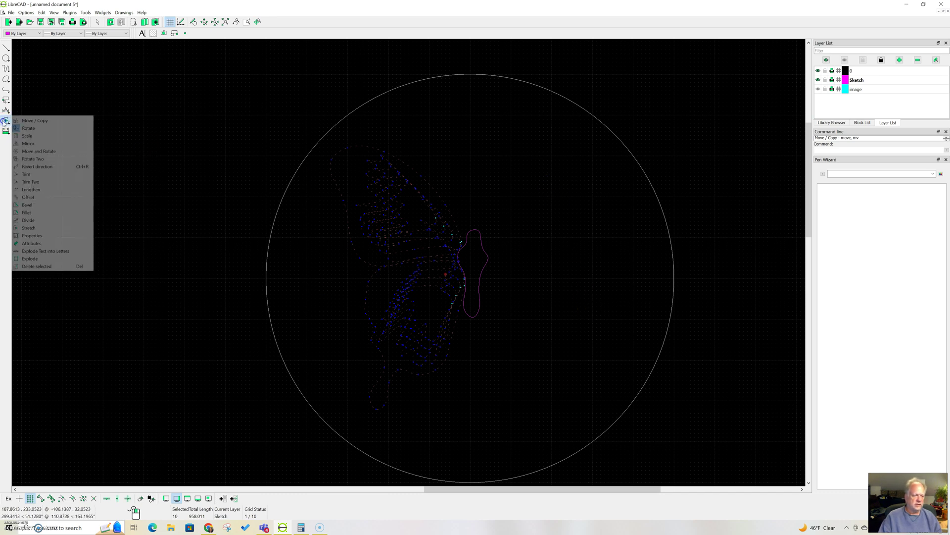
click(27, 144)
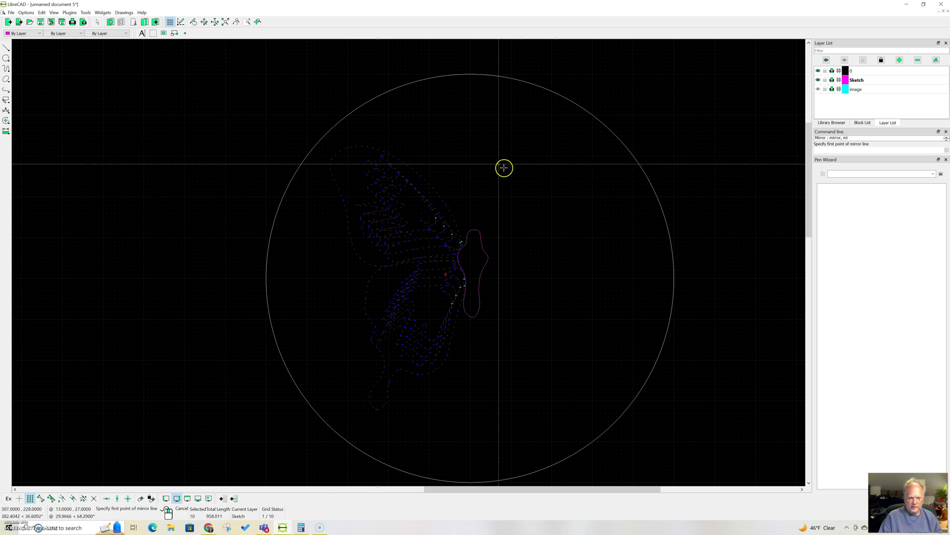
click(474, 160)
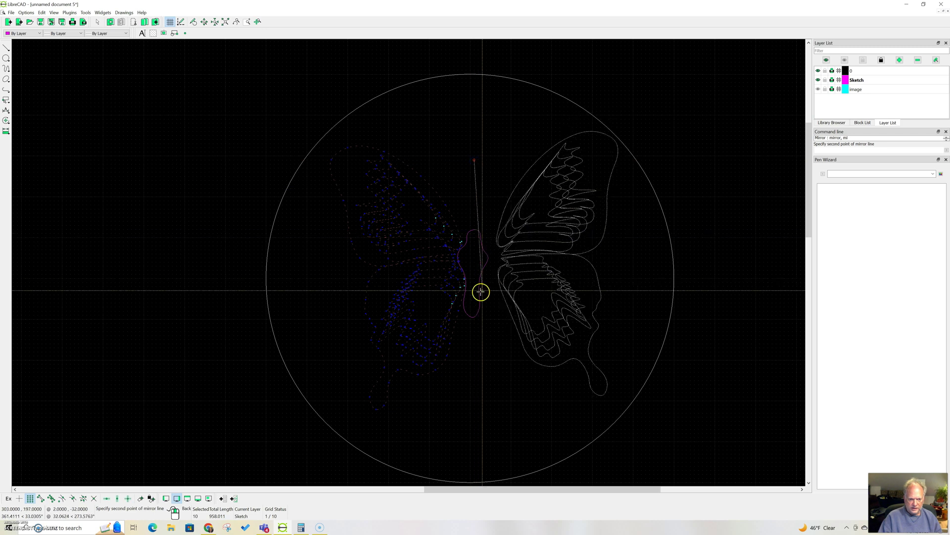
click(472, 415)
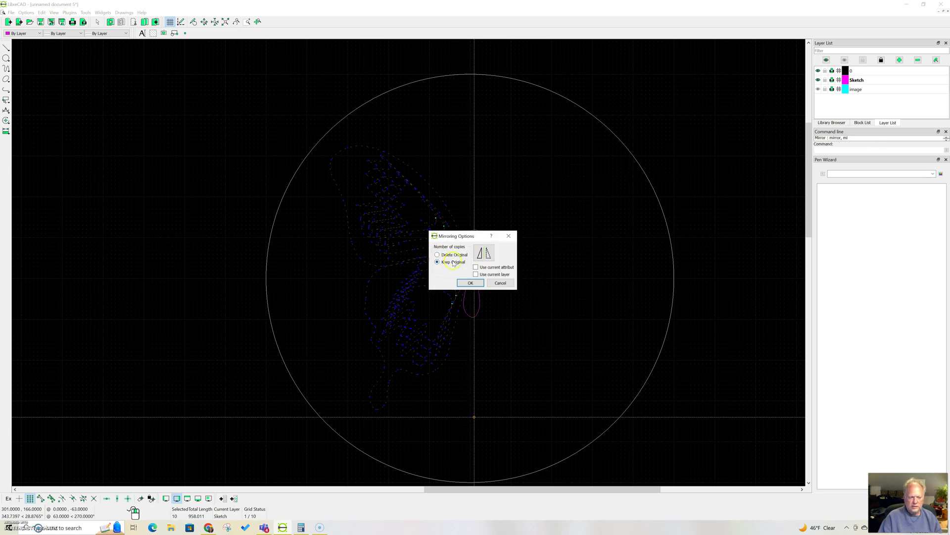
click(471, 283)
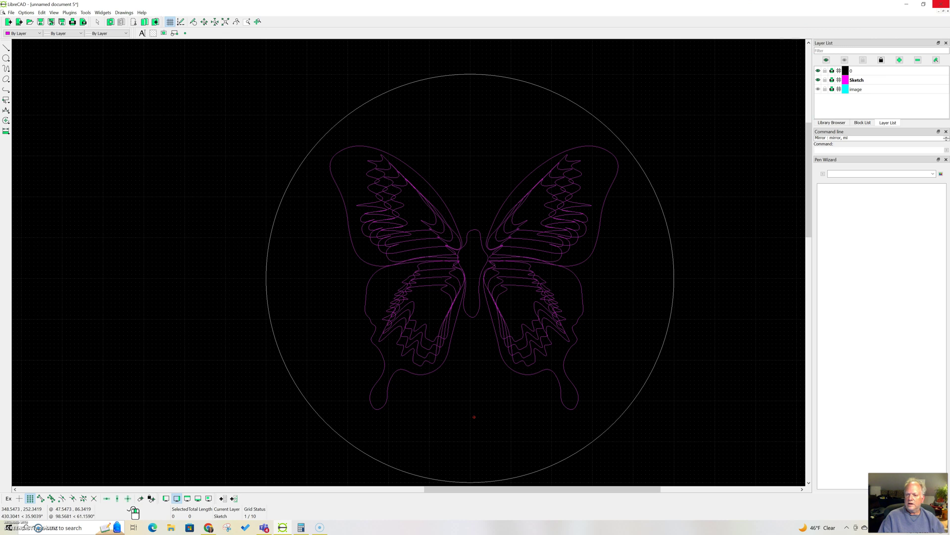
Create a layer named paternlayer with the default pen color Dark Blue.
click(900, 60)
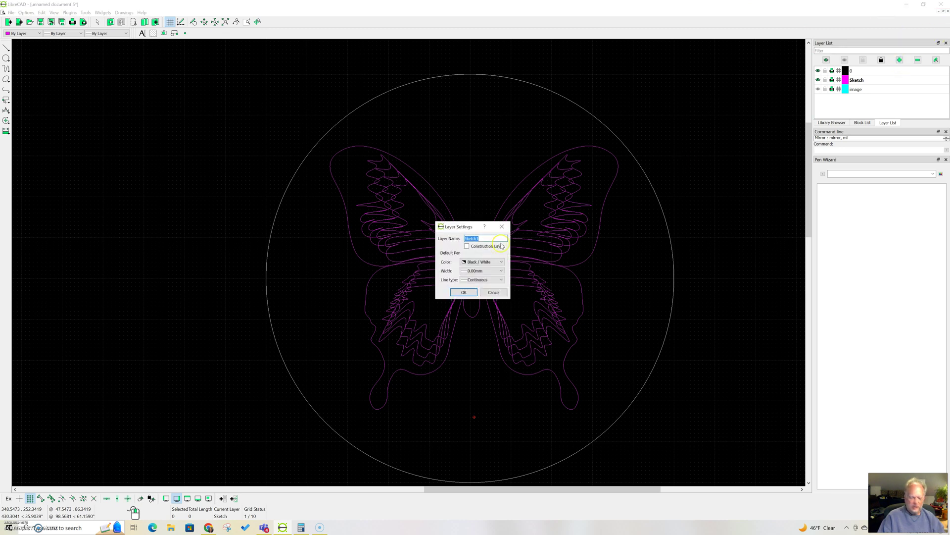
text(pater)
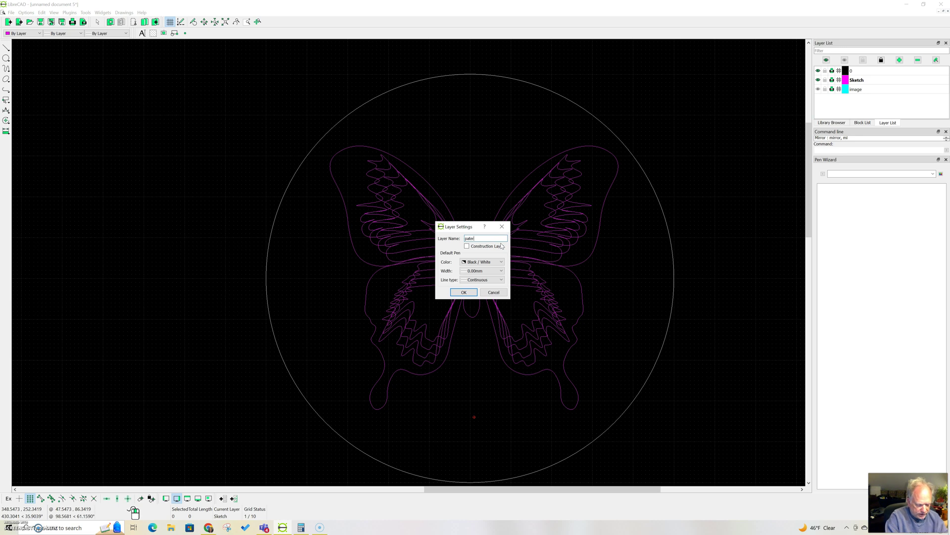
text(nlayer)
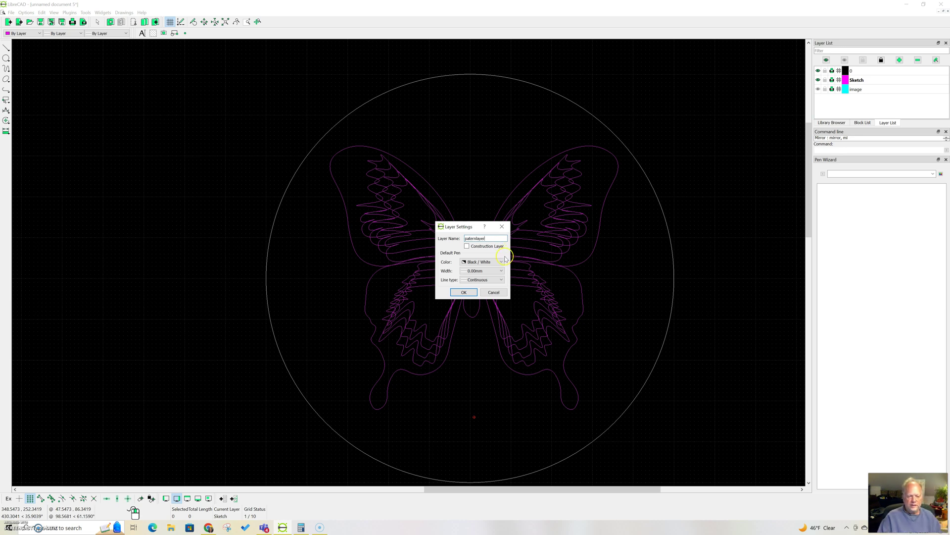
click(499, 262)
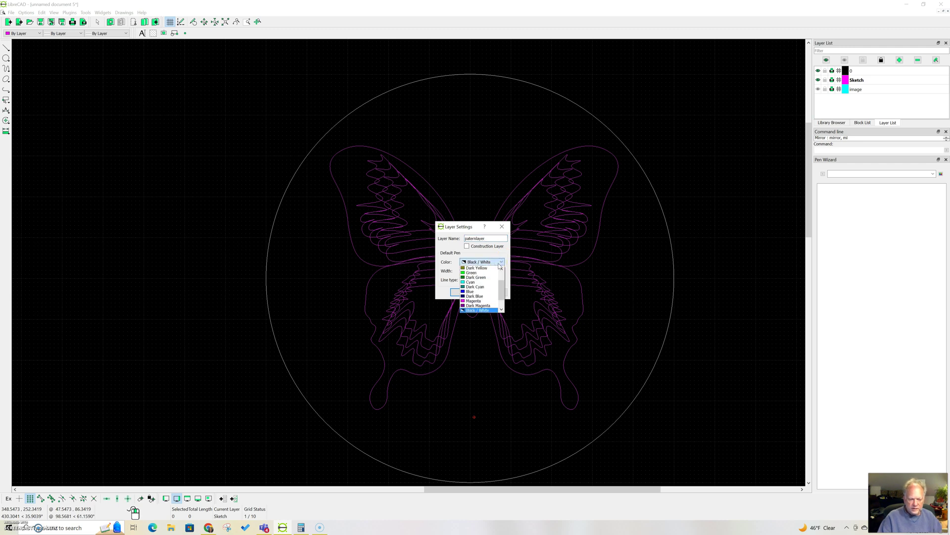
click(484, 297)
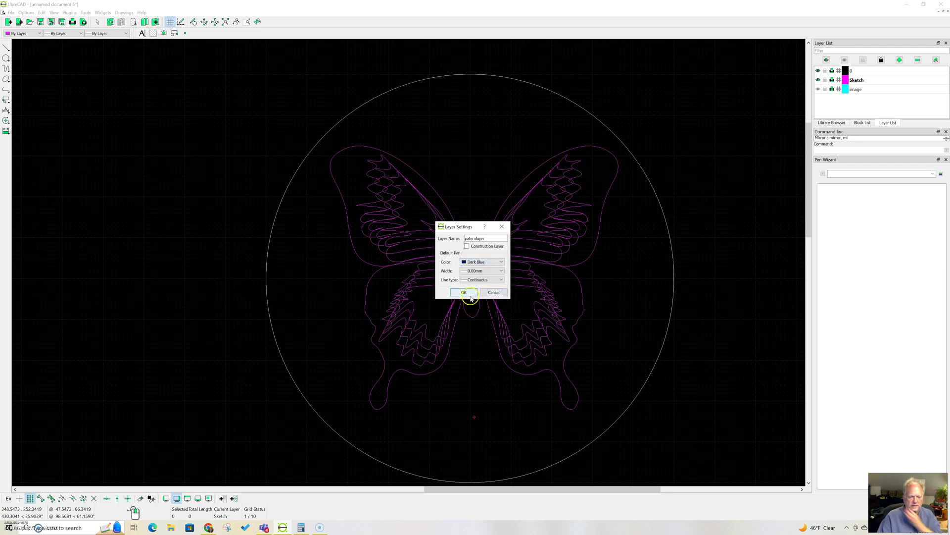